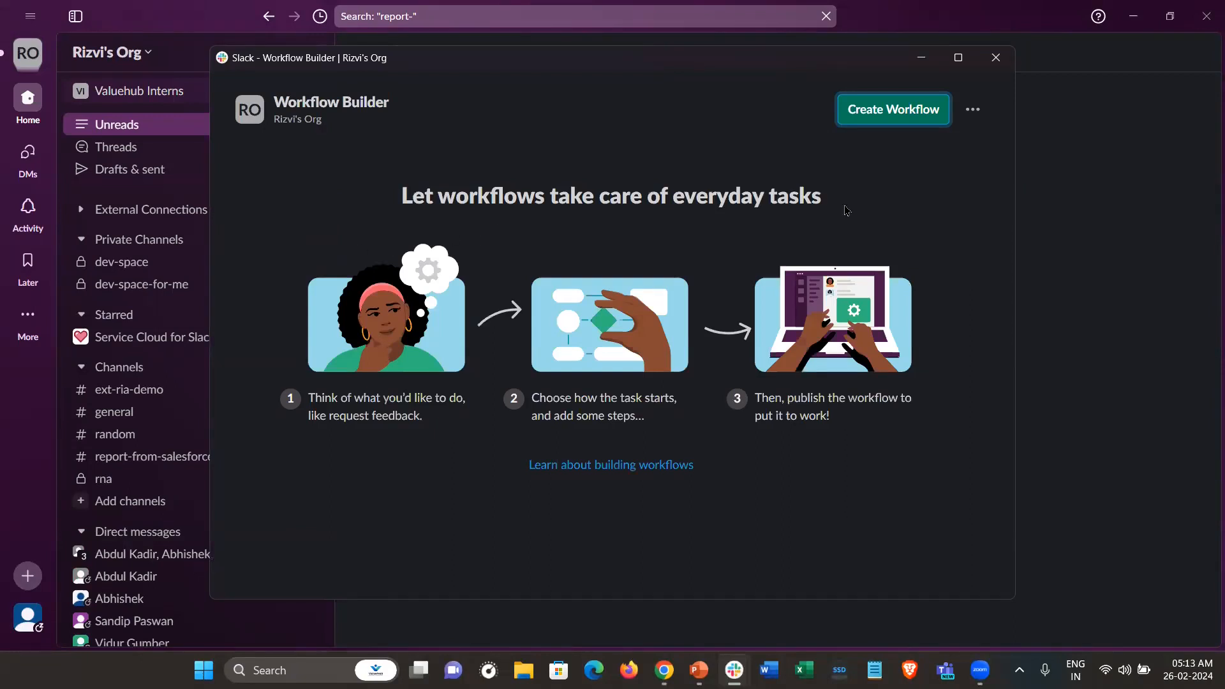
Create a new workflow from the "Send a scheduled message" template.
click(892, 114)
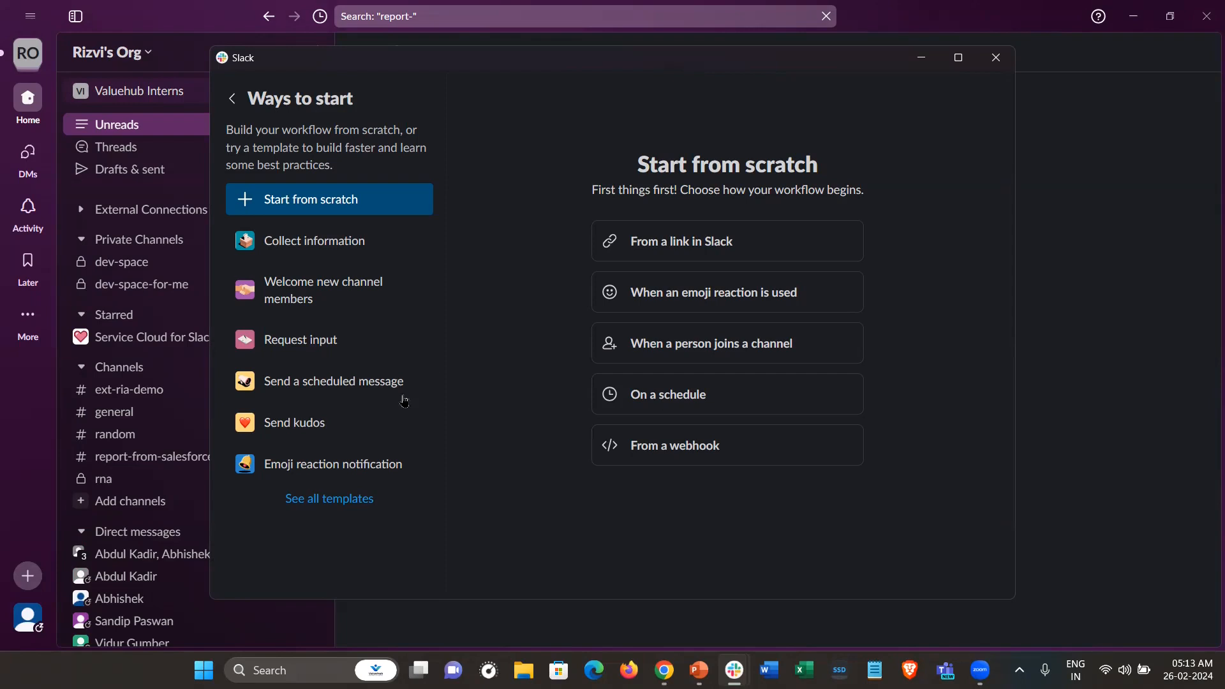
click(343, 500)
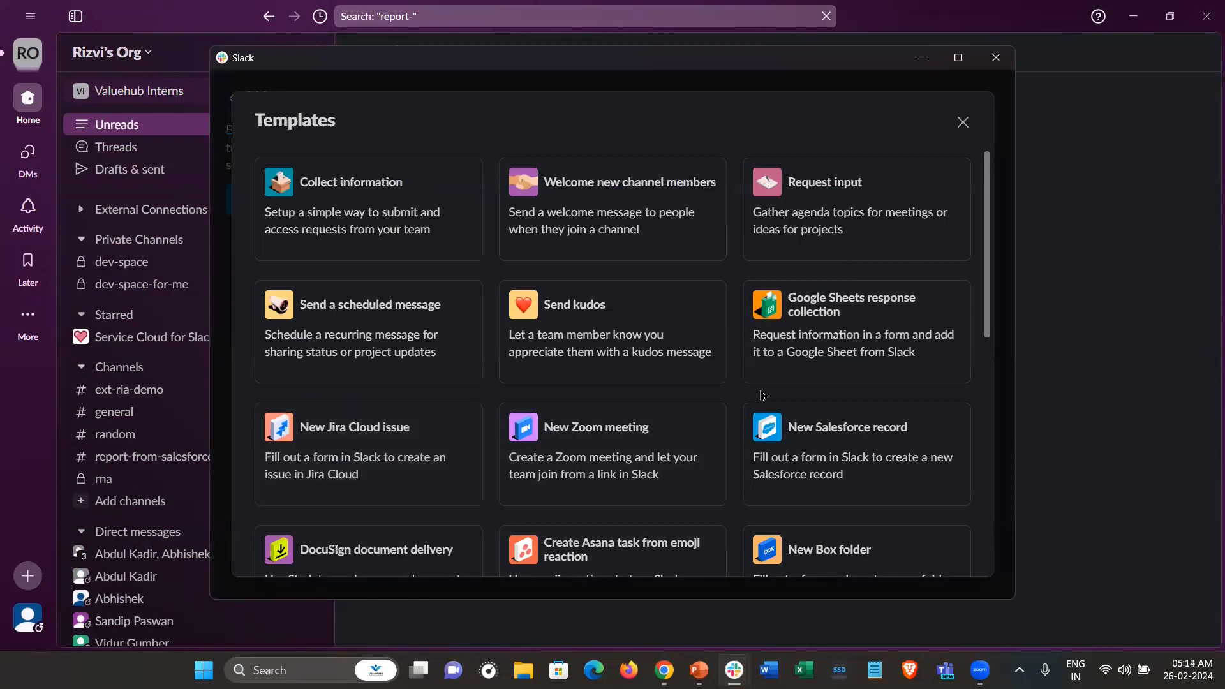
scroll(761, 396, down, 3)
scroll(761, 396, down, 6)
scroll(761, 396, up, 1)
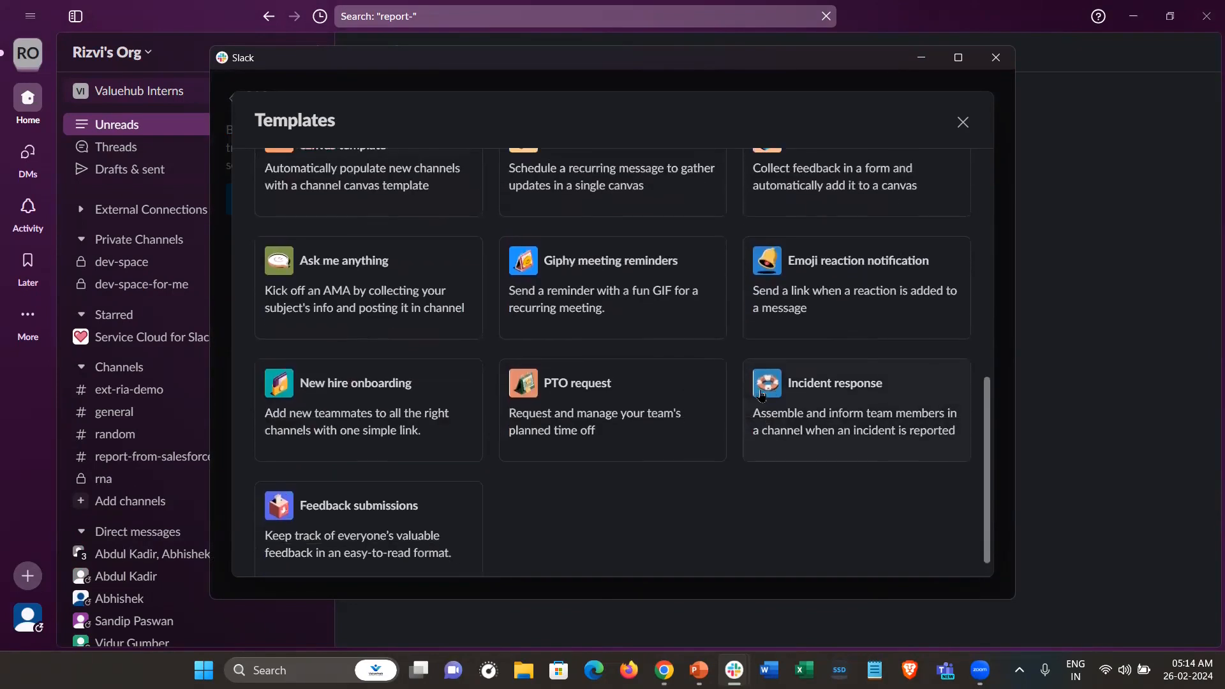
scroll(761, 396, up, 9)
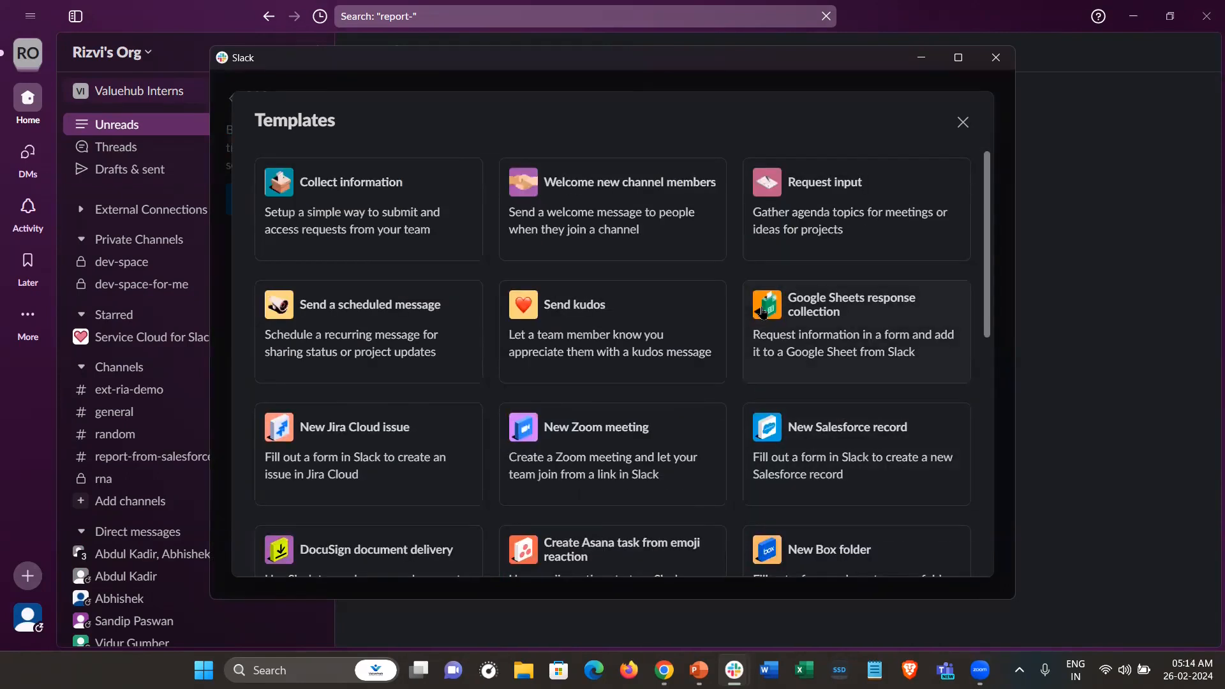
click(415, 302)
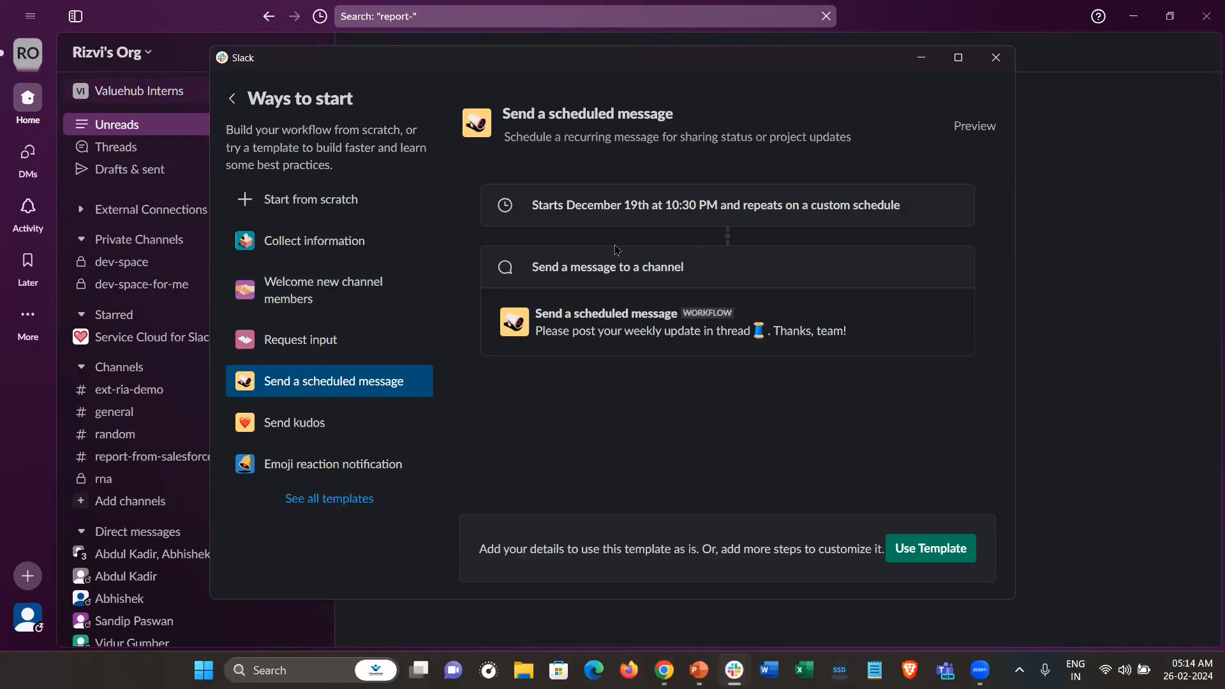
click(917, 554)
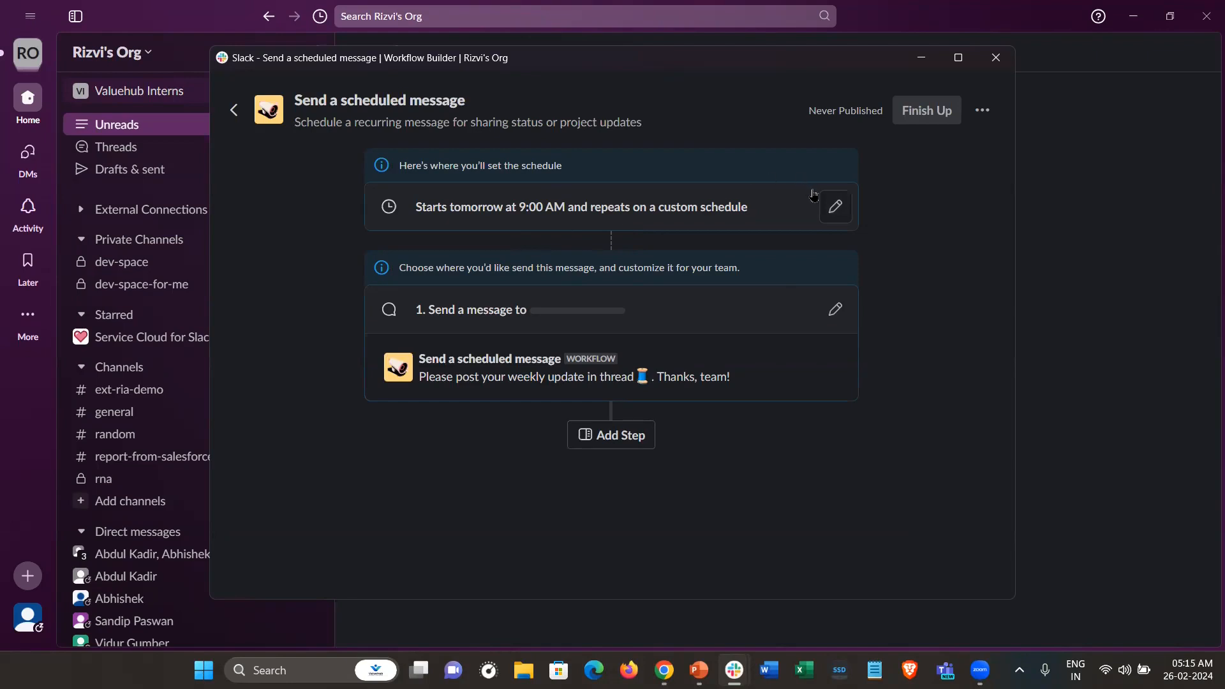
Edit how the workflow starts, choosing On a schedule with a Custom frequency.
click(834, 208)
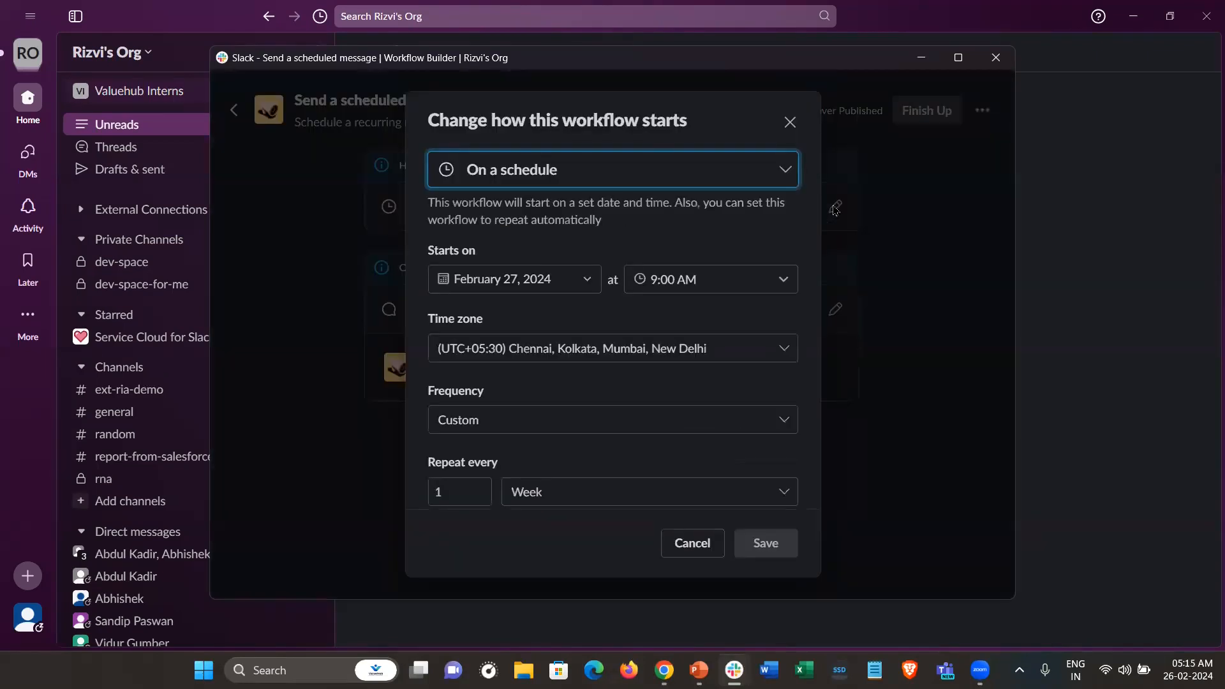
mouse_move(530, 175)
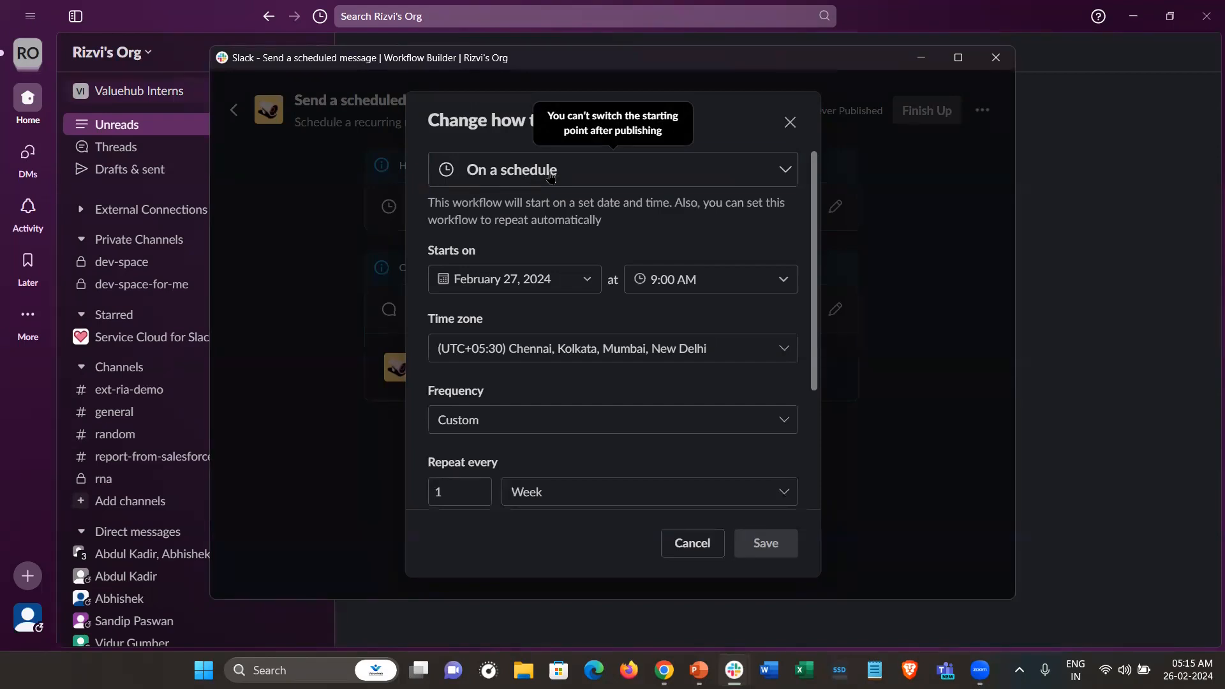
click(551, 177)
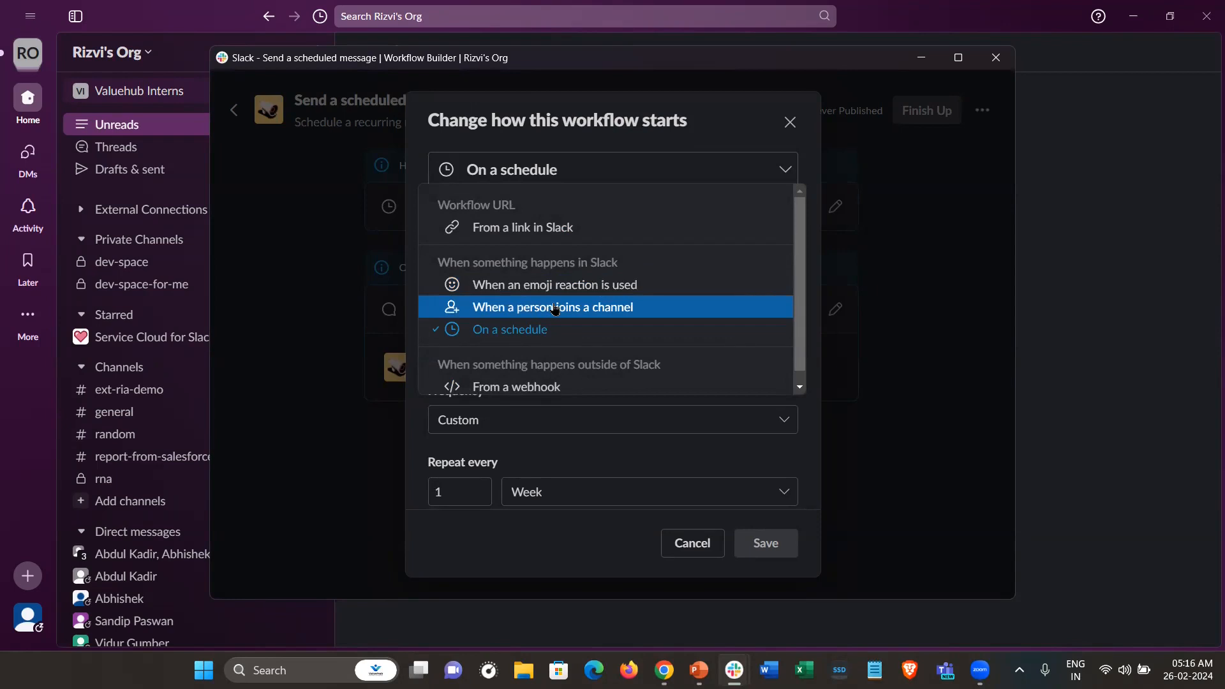
click(500, 328)
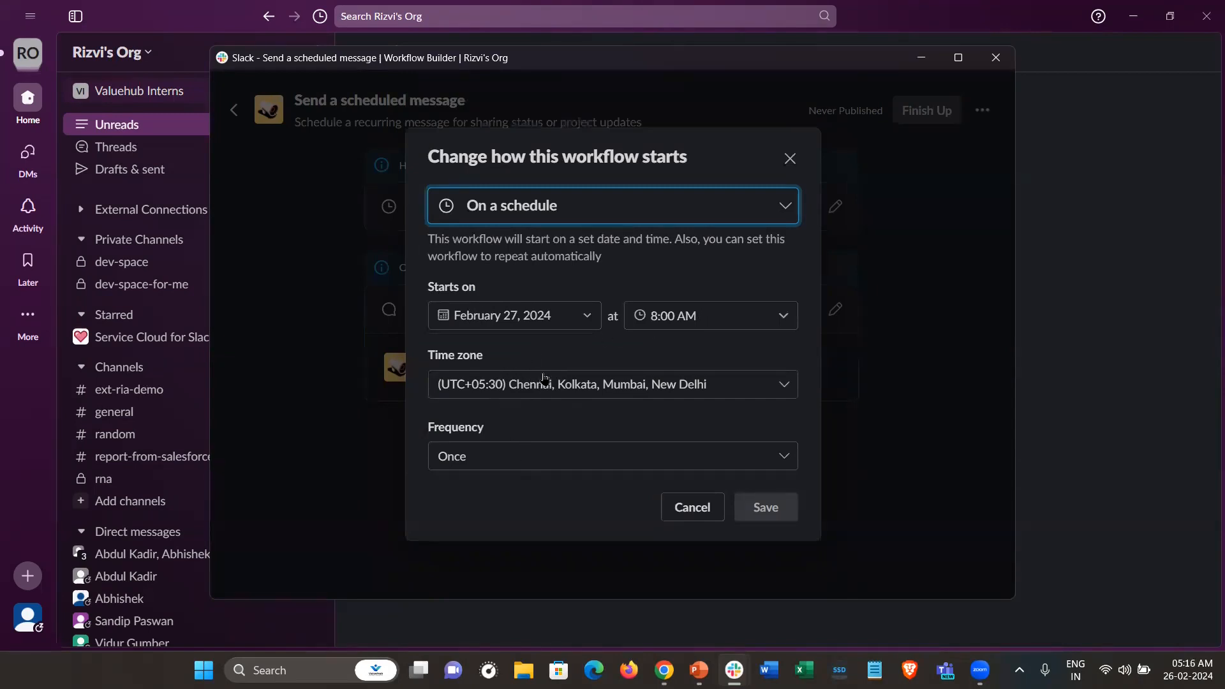
click(511, 467)
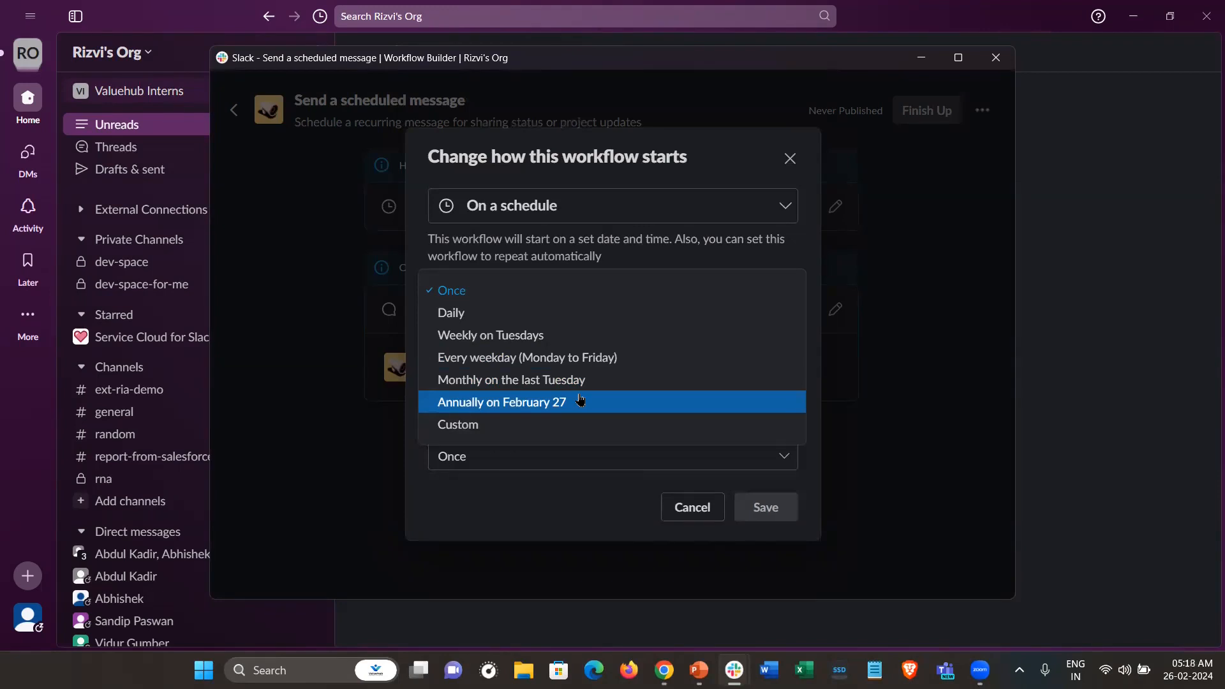
click(472, 427)
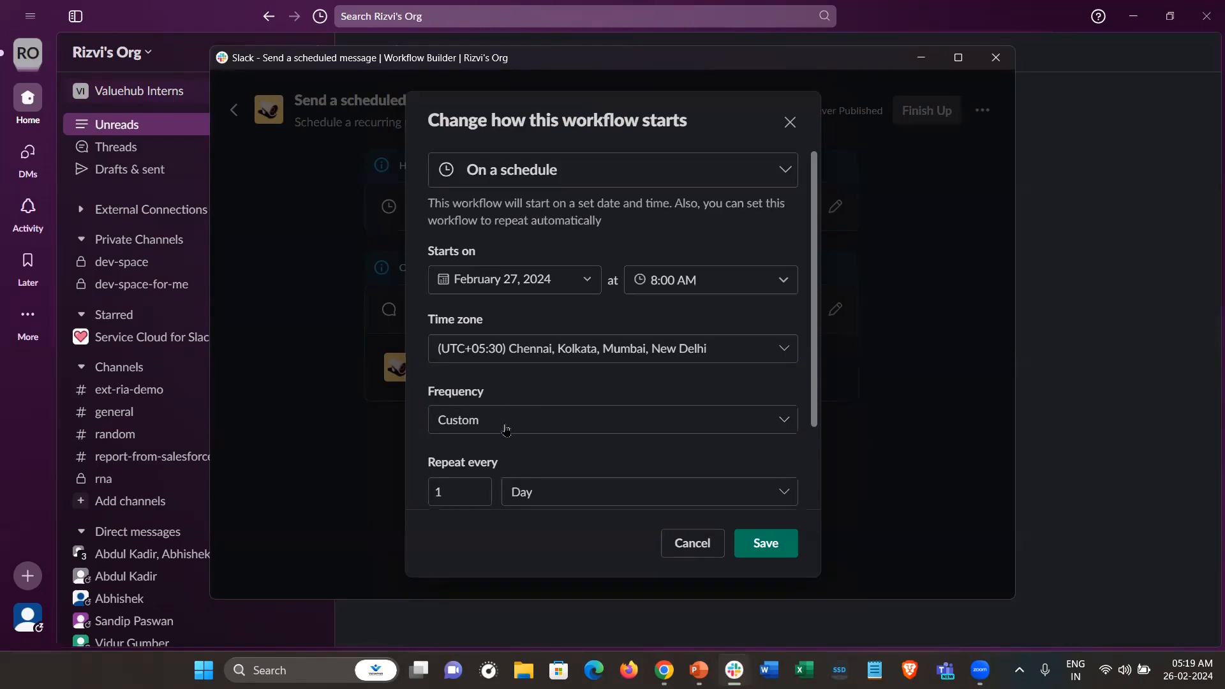
Set the schedule to repeat every 1 week on Friday instead of Tuesday and save the start settings.
scroll(545, 448, down, 3)
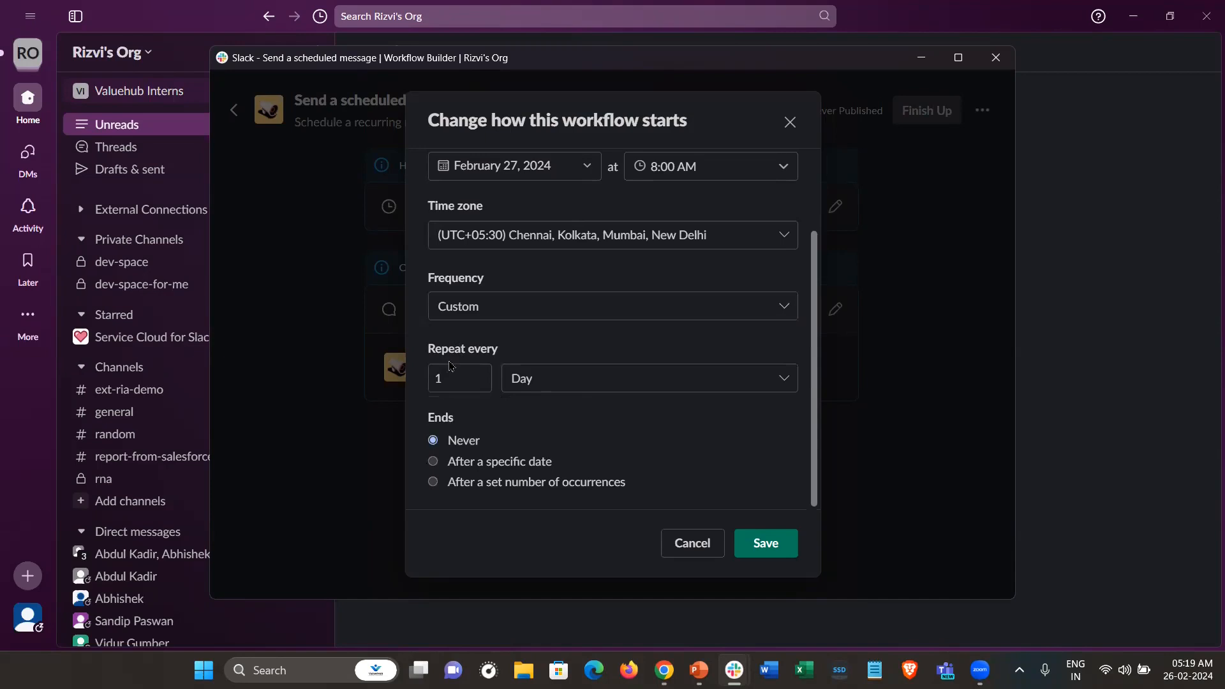
drag(440, 351, 498, 349)
click(521, 348)
click(449, 381)
click(561, 372)
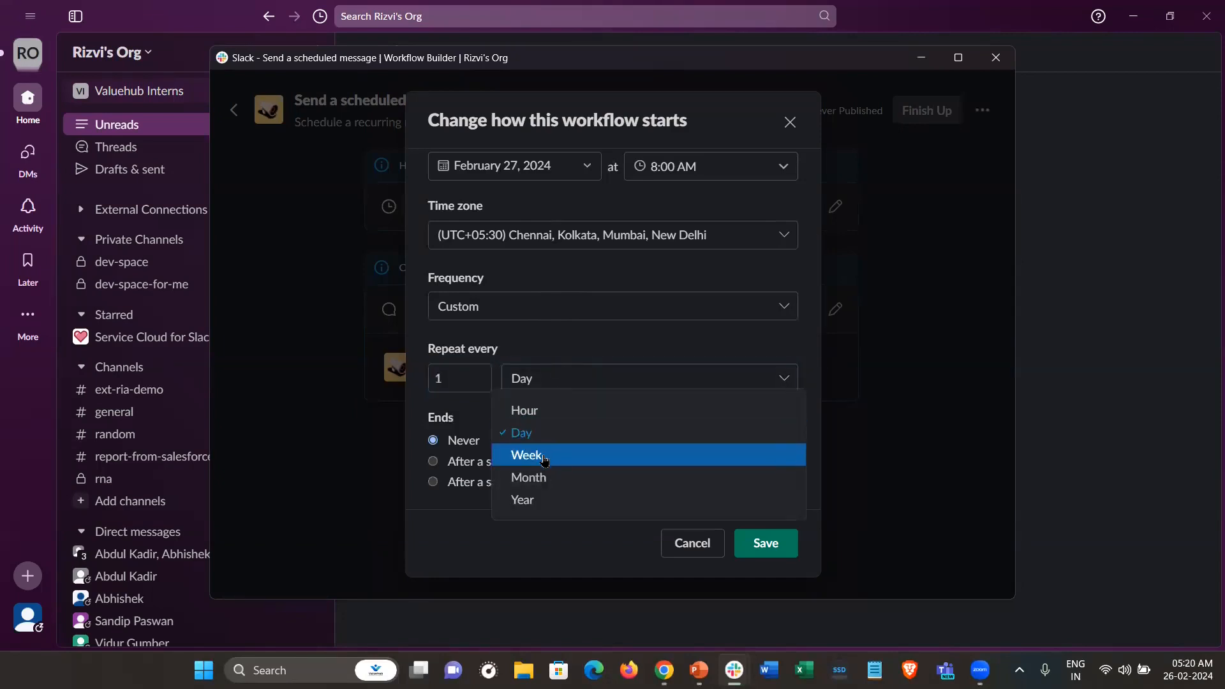
click(544, 457)
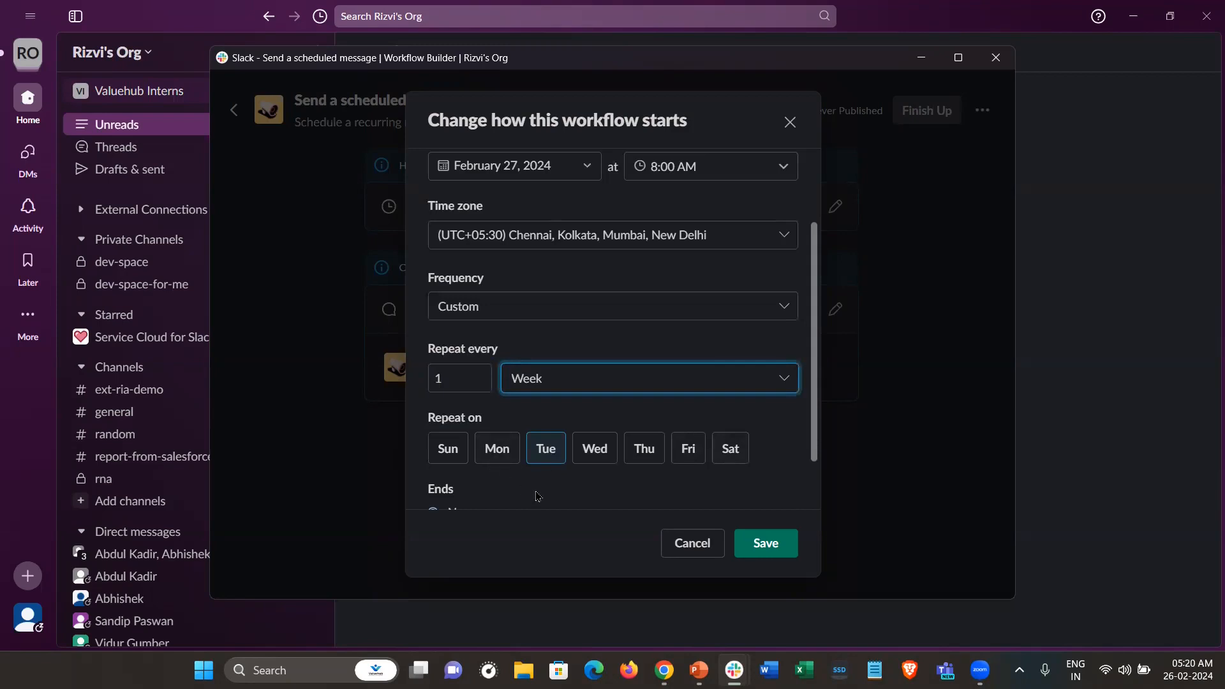
click(546, 451)
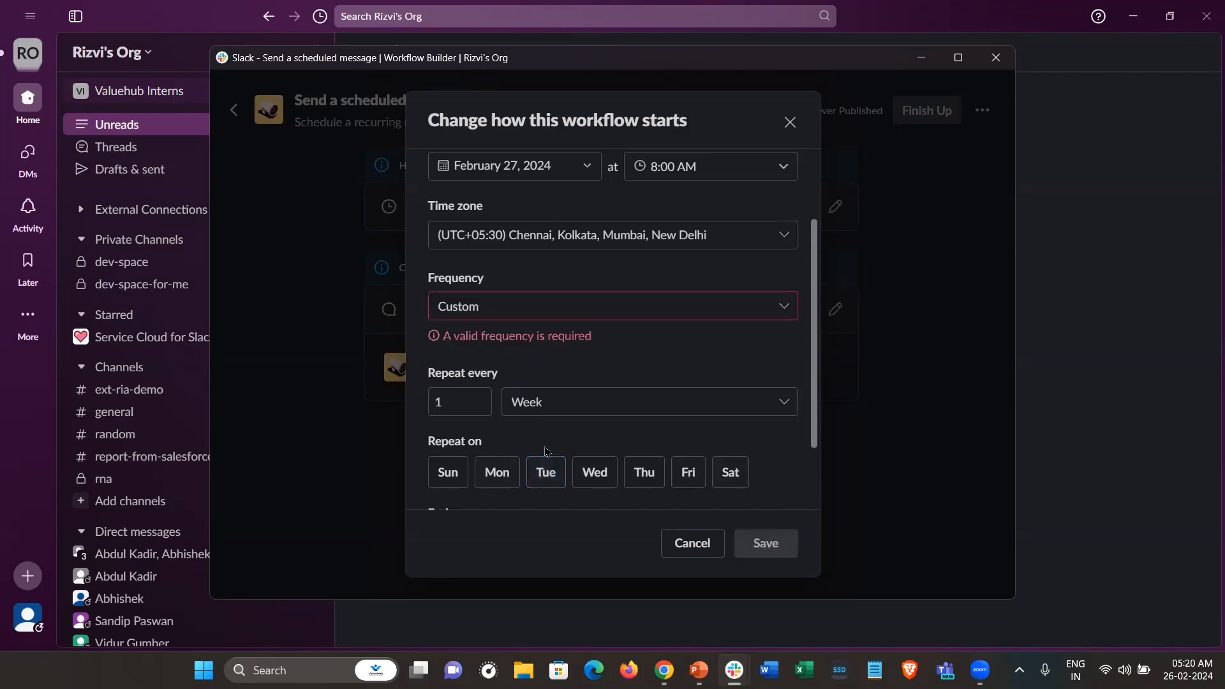
click(694, 477)
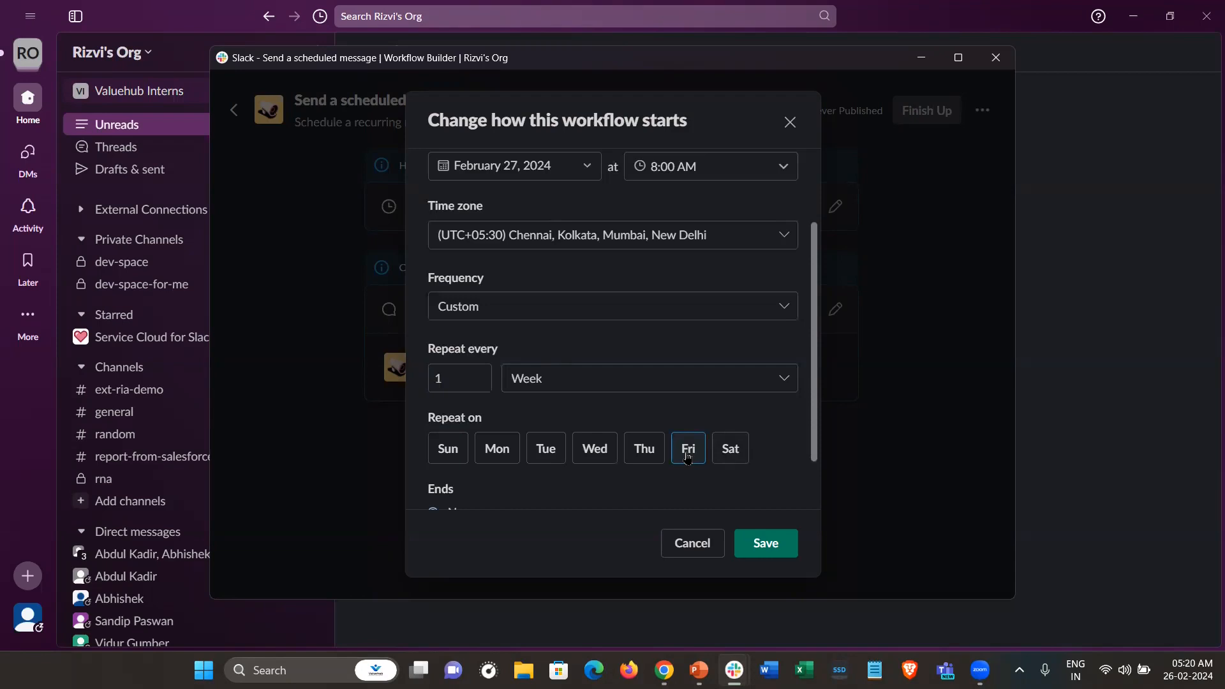
scroll(687, 457, down, 2)
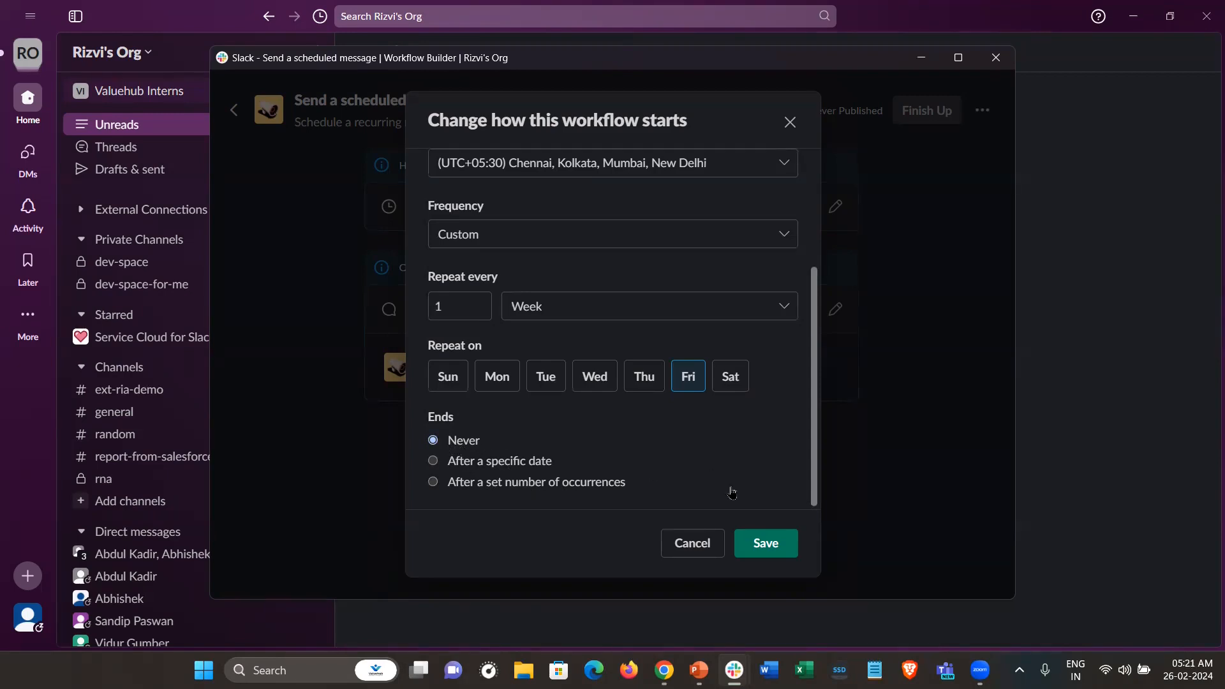
click(759, 540)
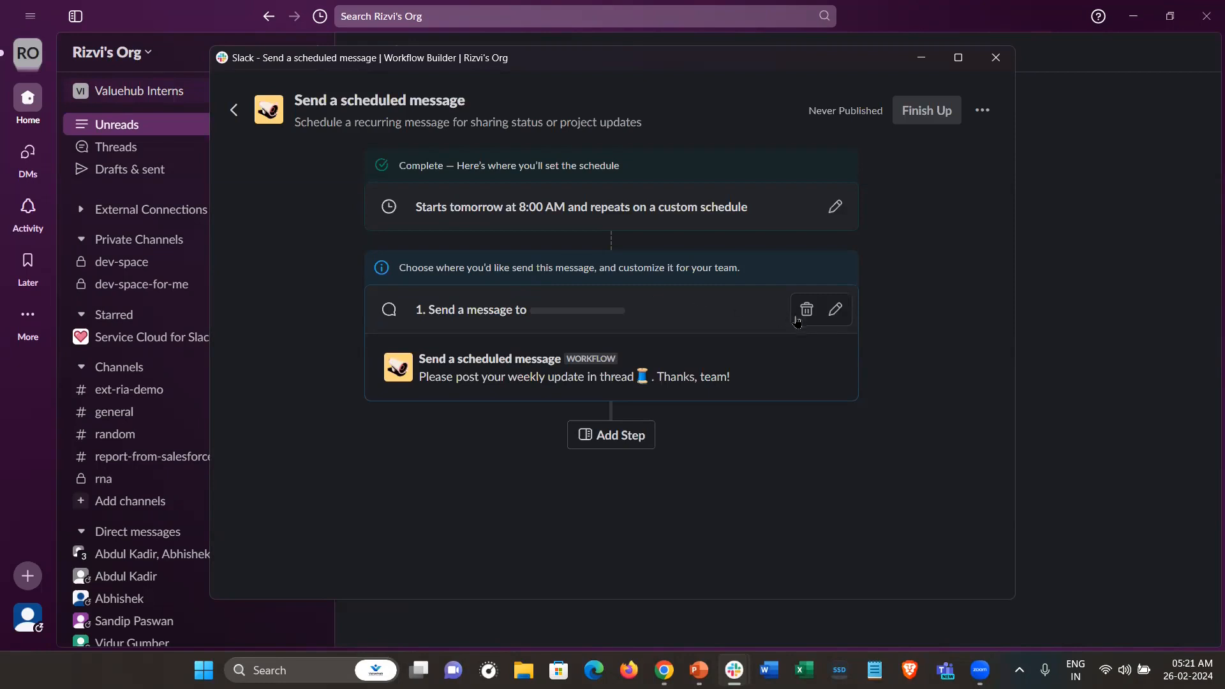
Send the message to dev-space-for-me, replacing its text with a fun Friday meeting reminder listing Virtual Happy Hour at 4 PM, Share Your Weekend Plans and Team Trivia Challenge.
click(841, 315)
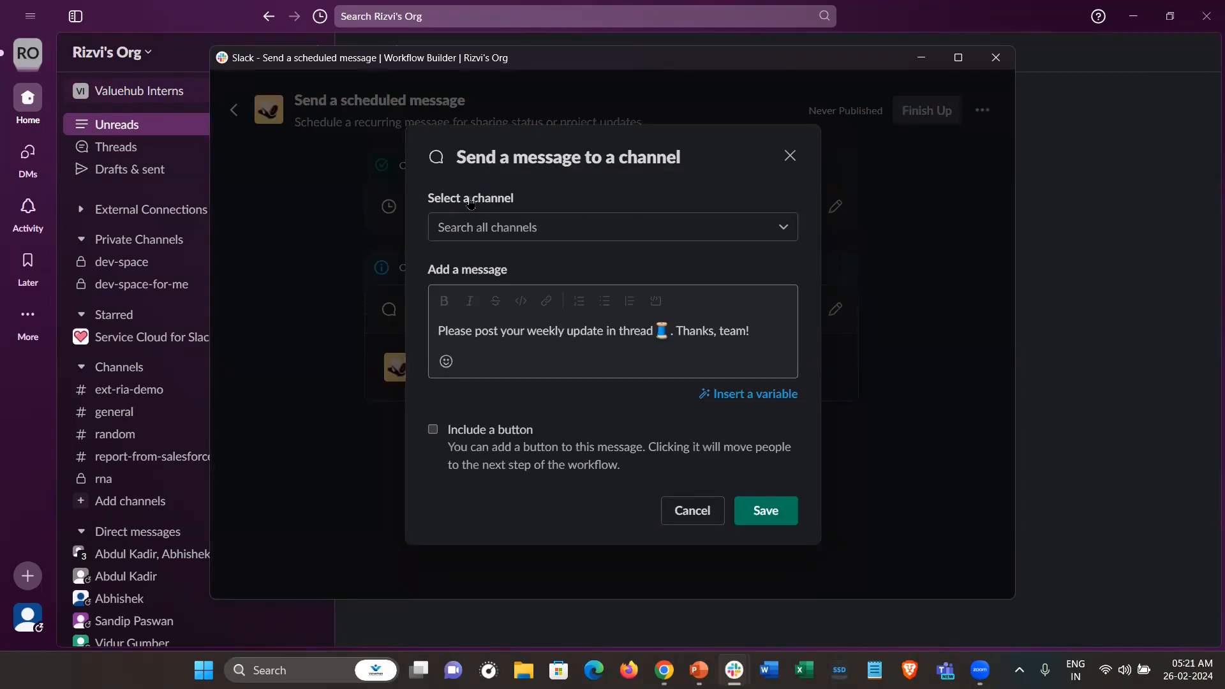
click(530, 228)
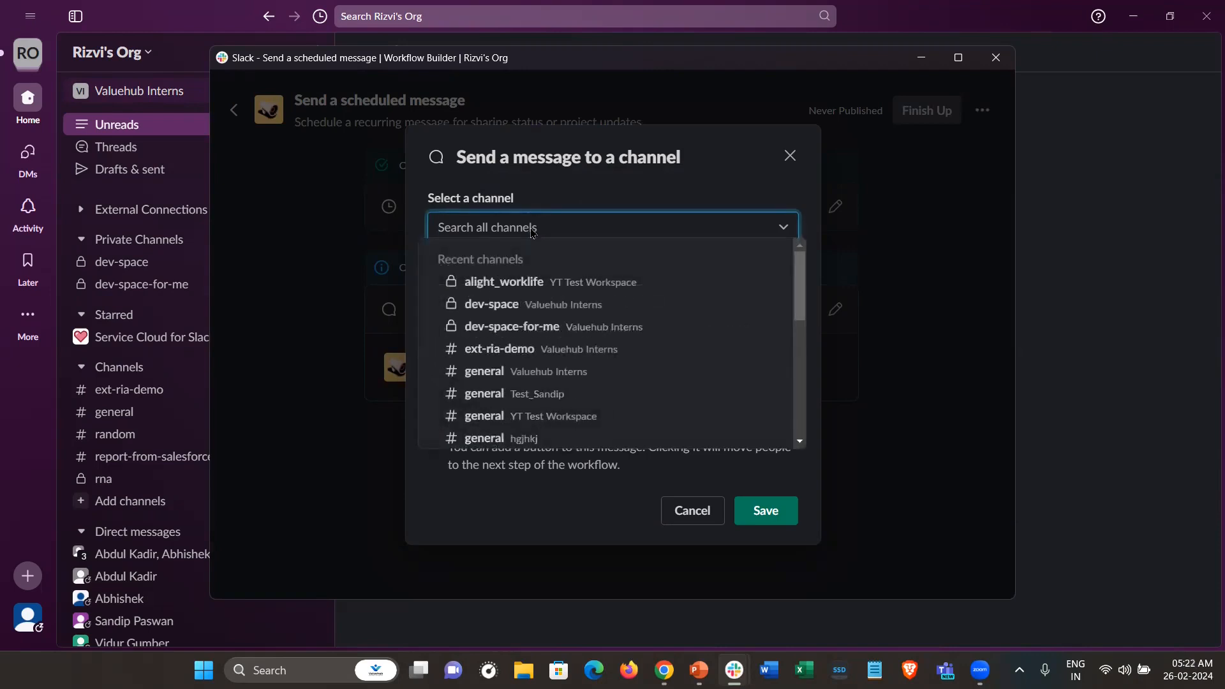
click(543, 326)
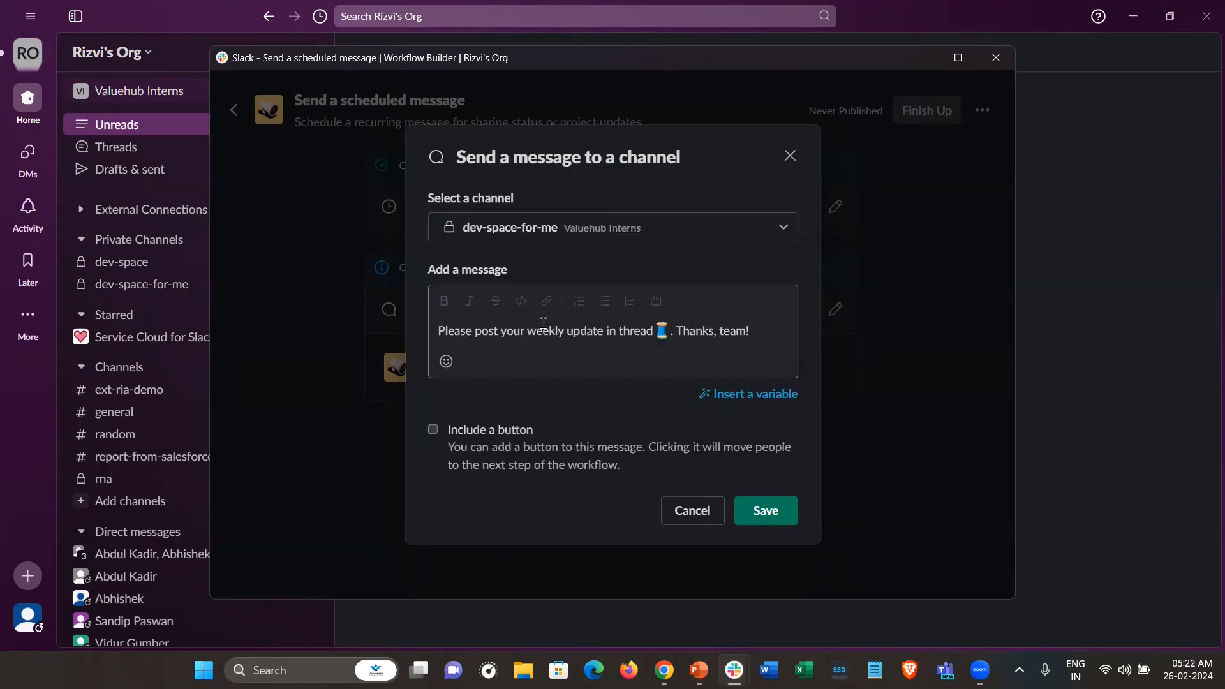
double_click(541, 330)
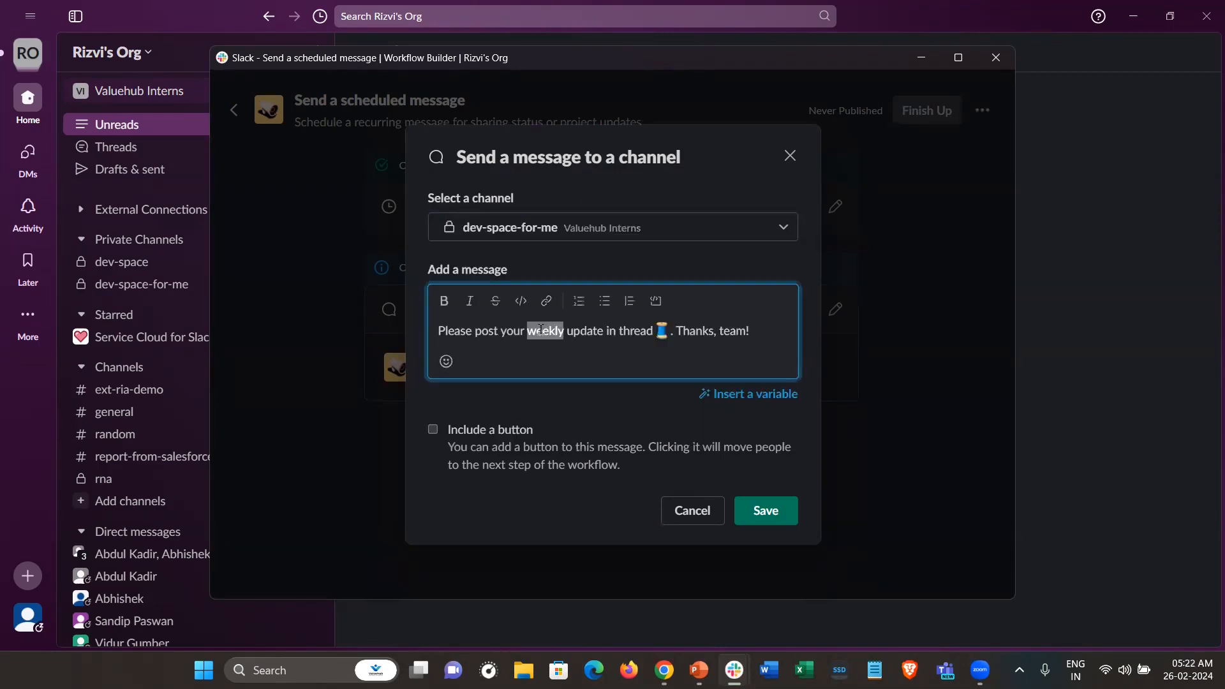
key(ctrl+a)
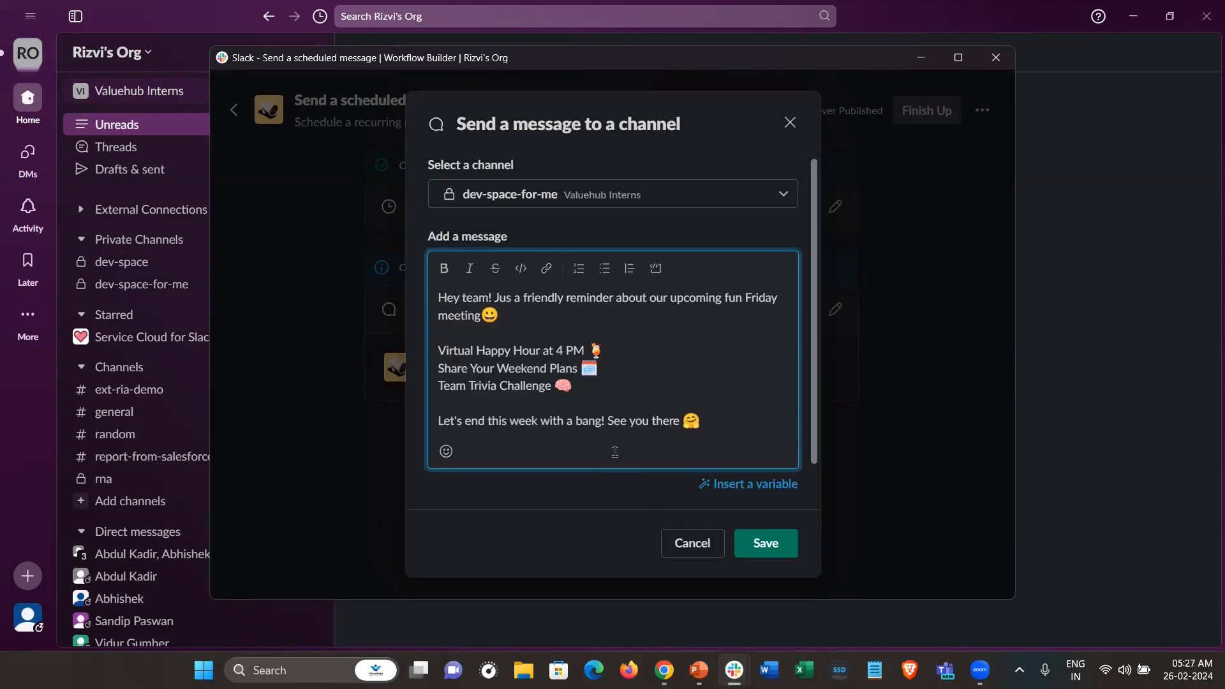
click(766, 546)
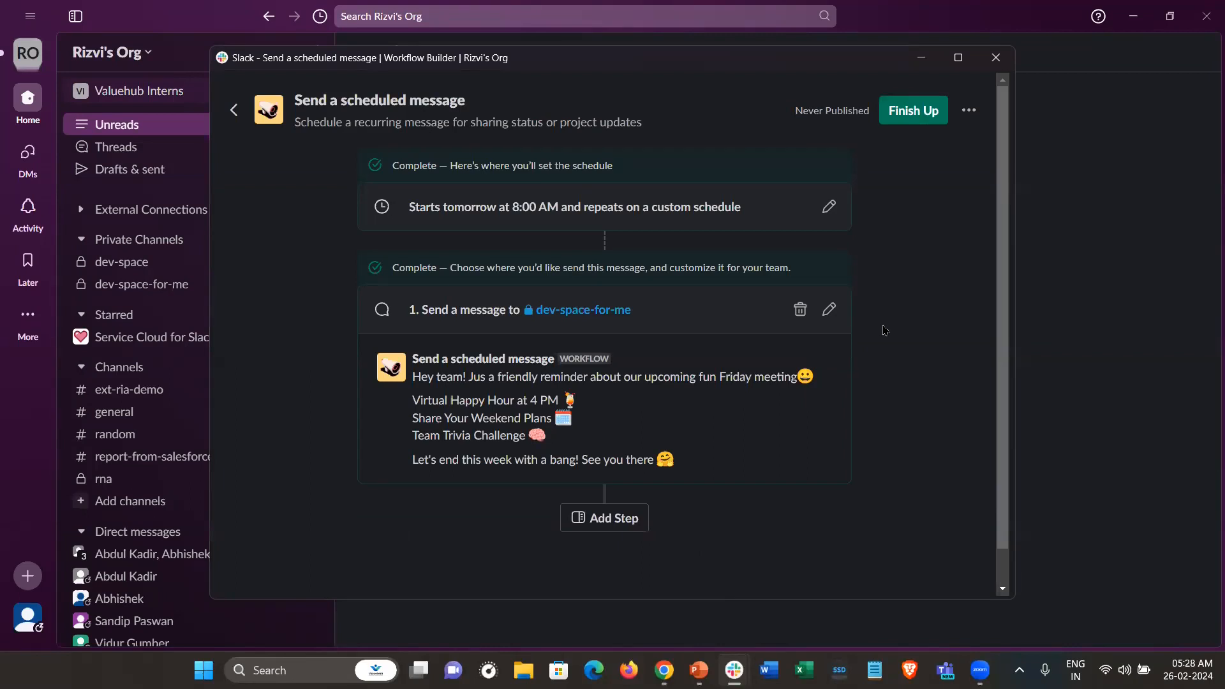
Examine the Slack and third-party steps that can be added to the workflow.
click(581, 523)
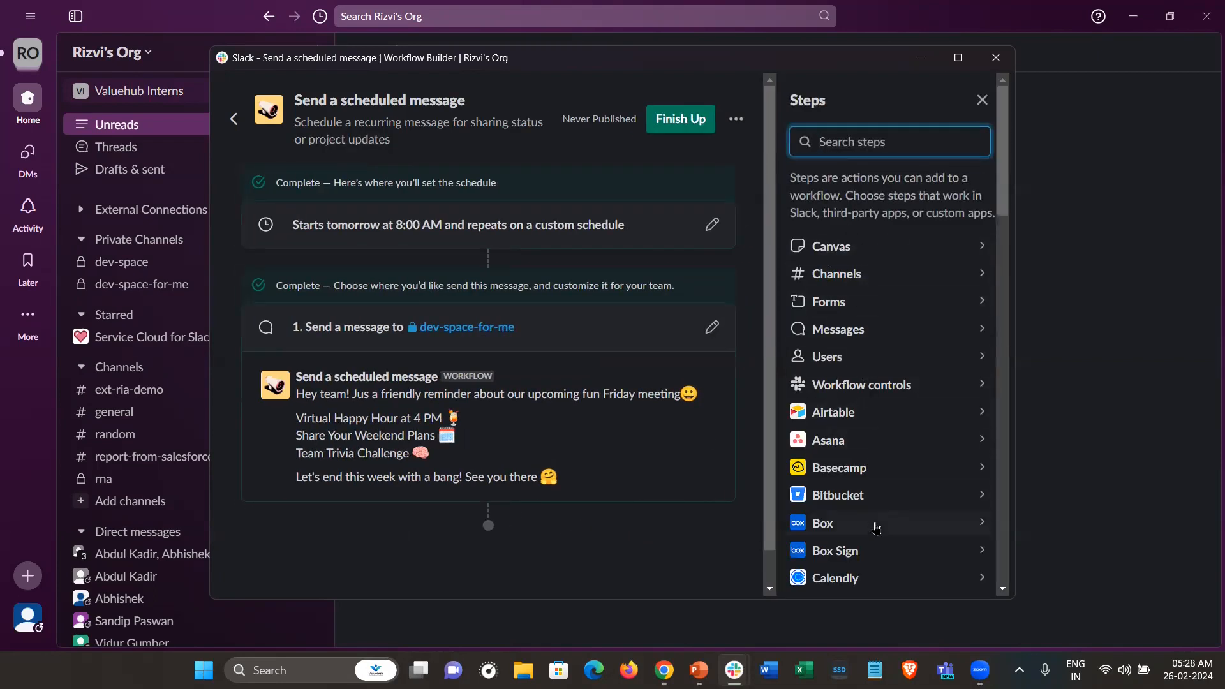
scroll(877, 528, down, 3)
scroll(876, 529, down, 5)
scroll(877, 529, up, 10)
scroll(843, 454, down, 5)
scroll(842, 455, up, 5)
Start finishing up the workflow, naming it FFM with the description "Yay! It's Fun Friday!".
click(672, 127)
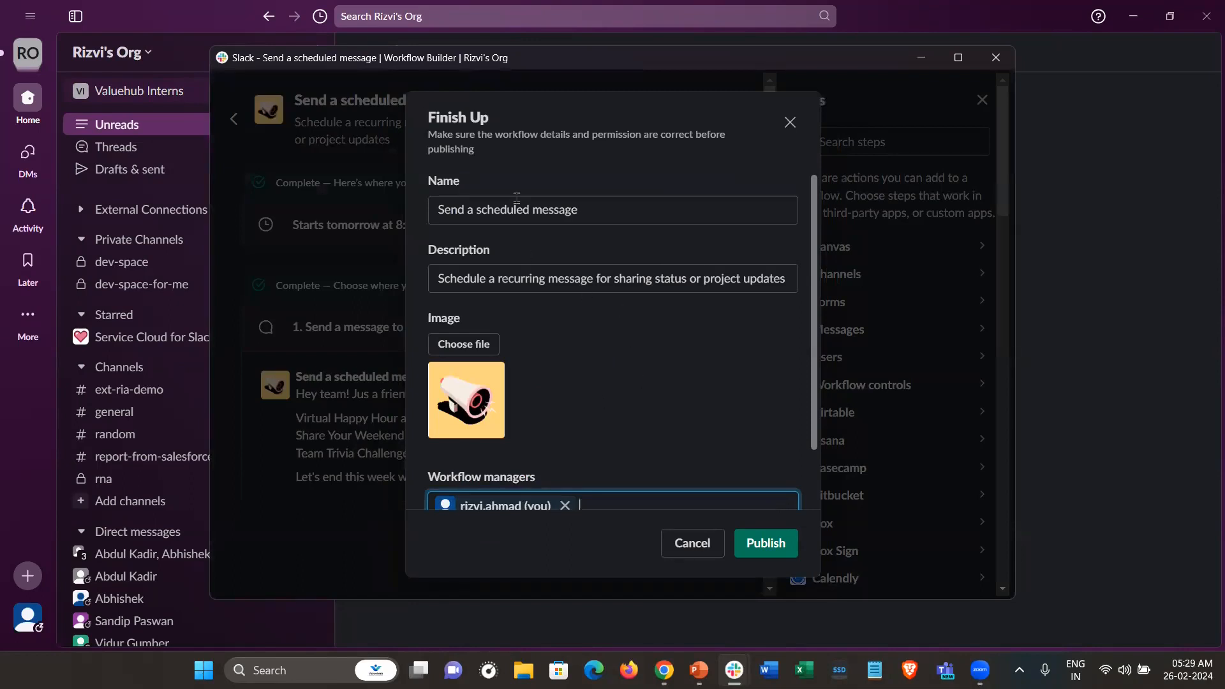
scroll(604, 419, down, 1)
scroll(604, 416, up, 1)
double_click(586, 211)
click(586, 212)
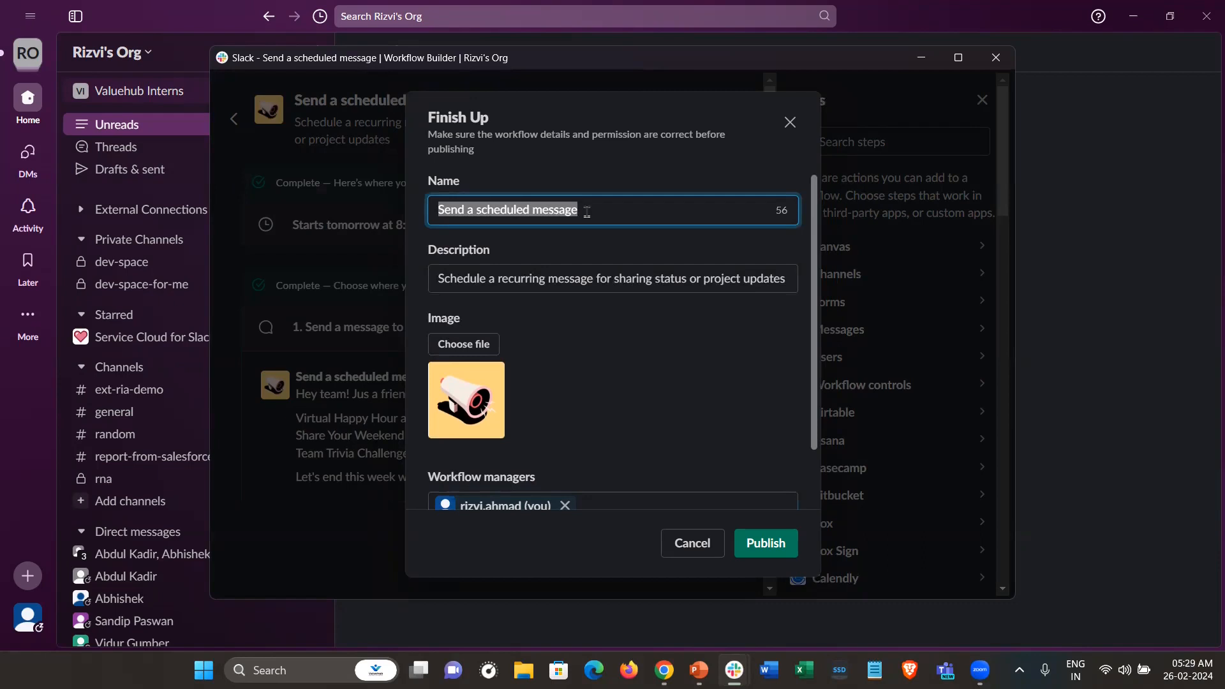
key(BackSpace)
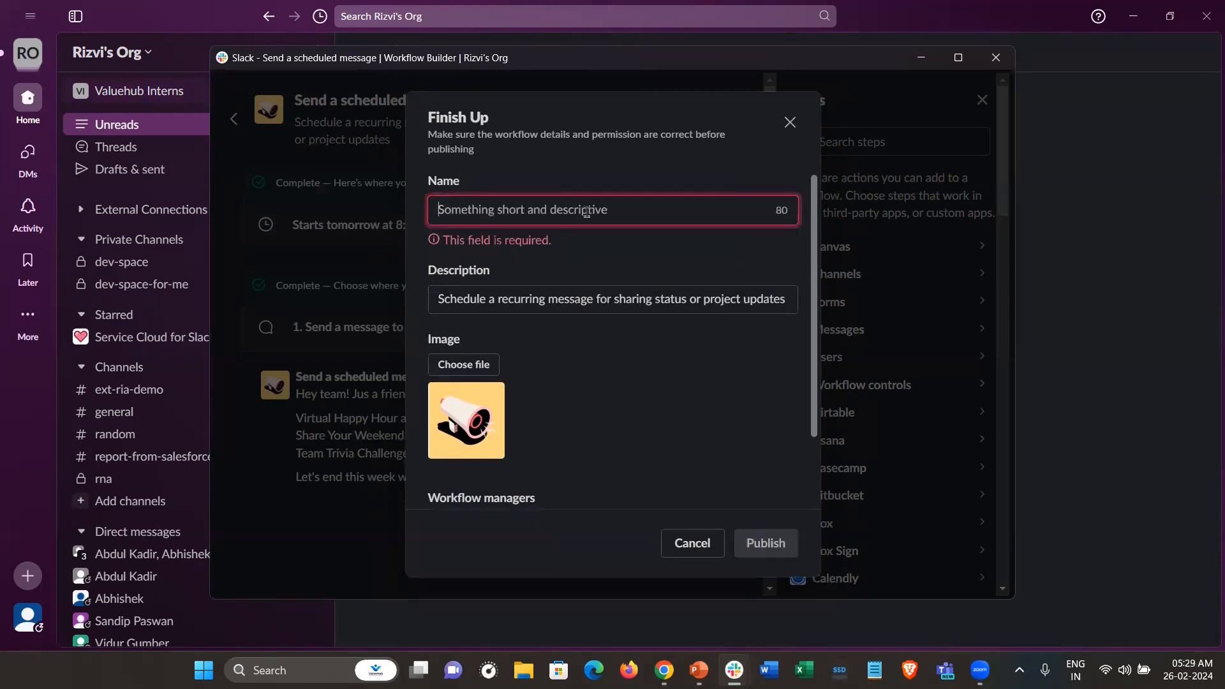
text(FFM)
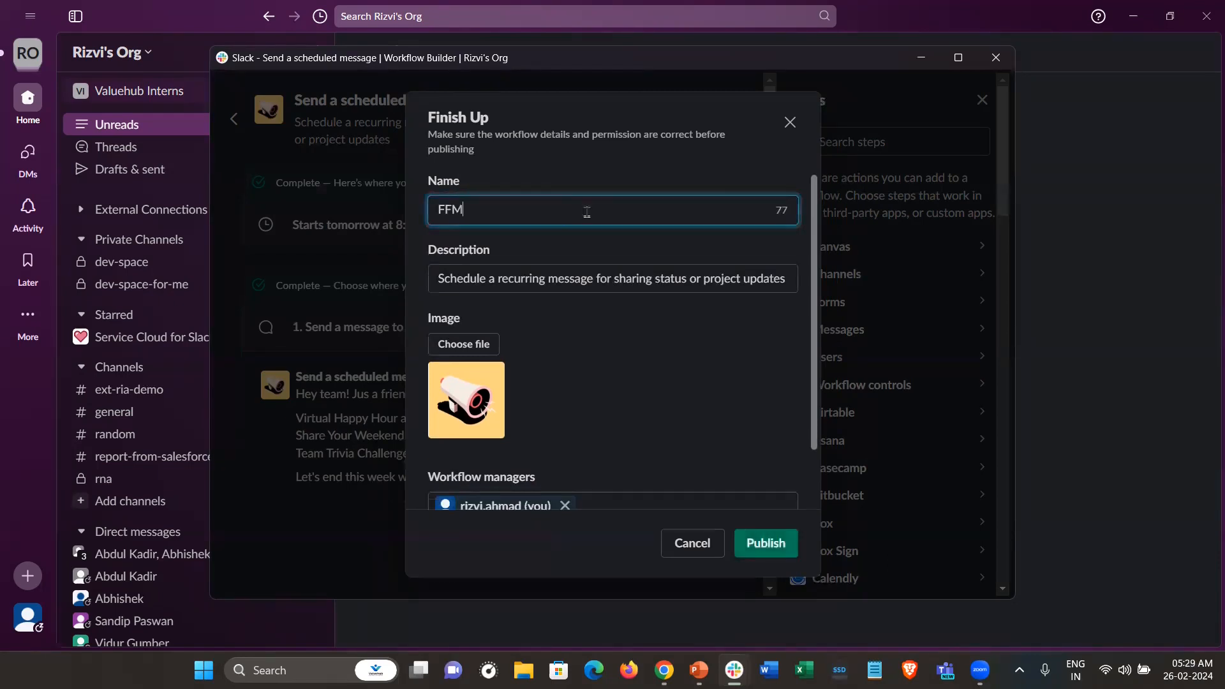
triple_click(595, 271)
text(Yay! It's Fun Friday!)
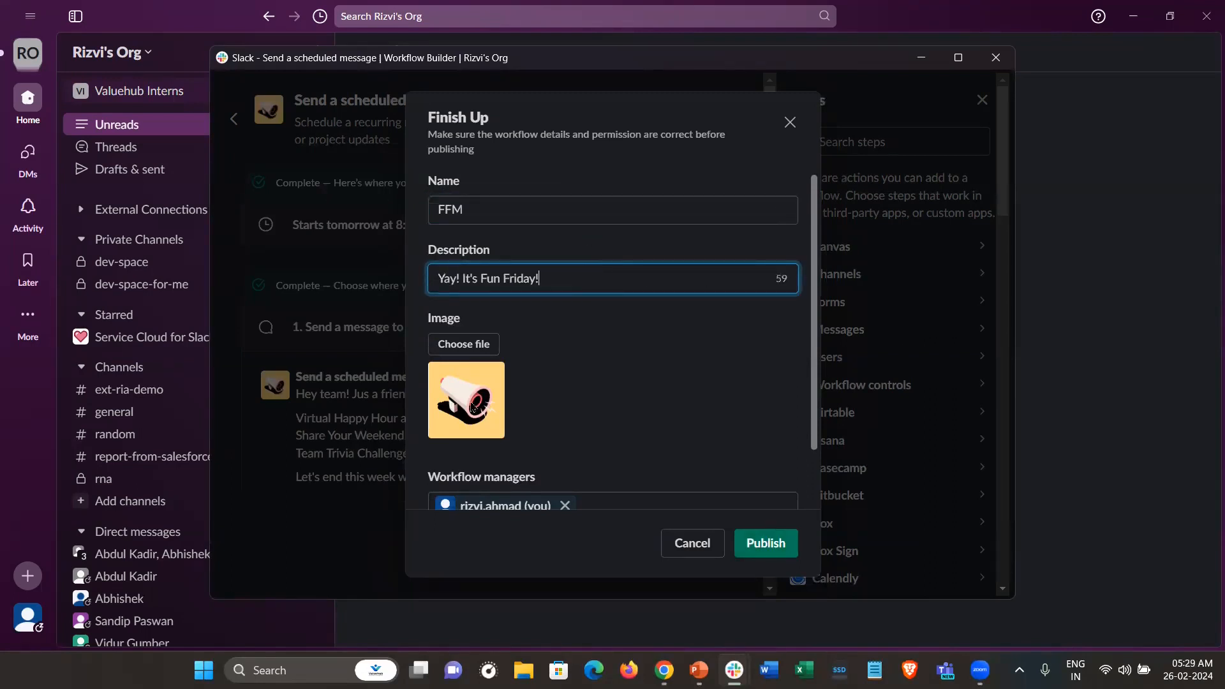
Add a colleague as a second workflow manager by searching for their name.
scroll(617, 430, down, 2)
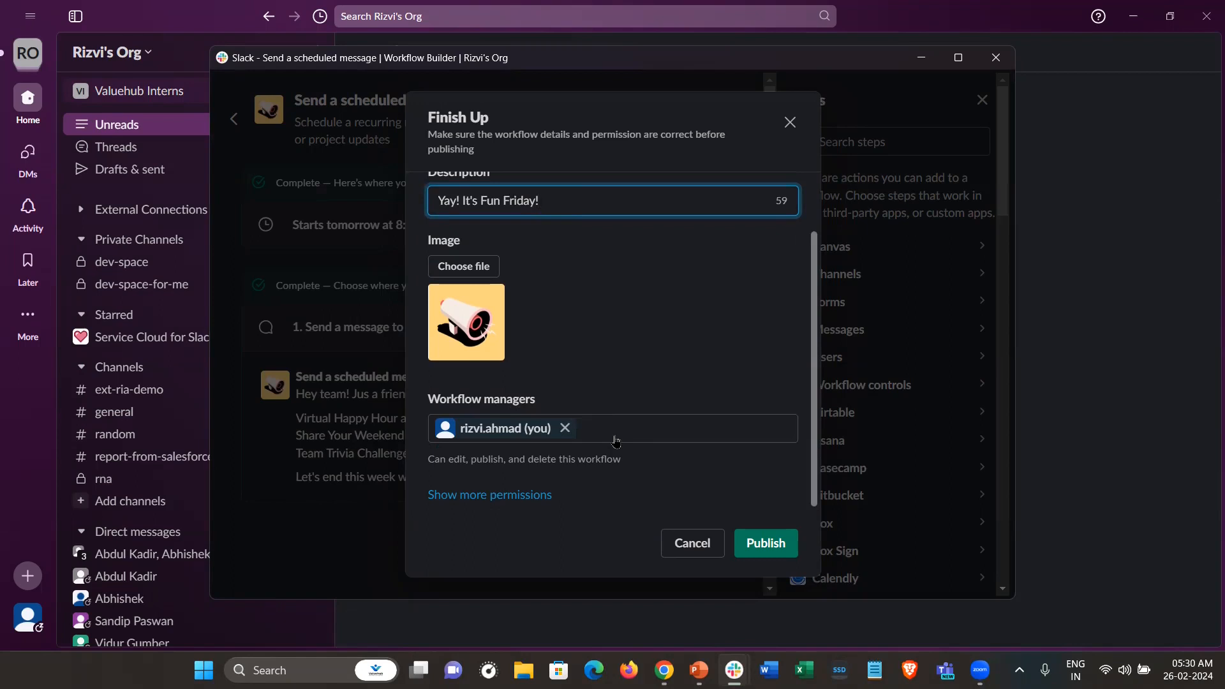
click(659, 432)
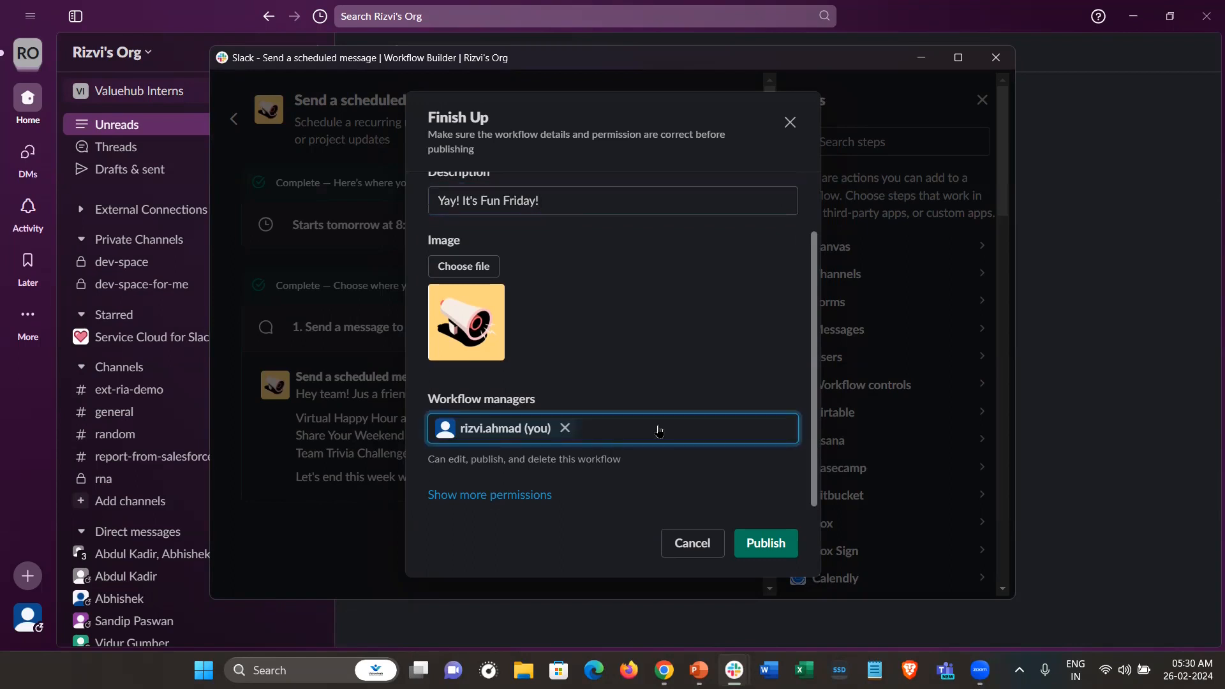
text(sandip)
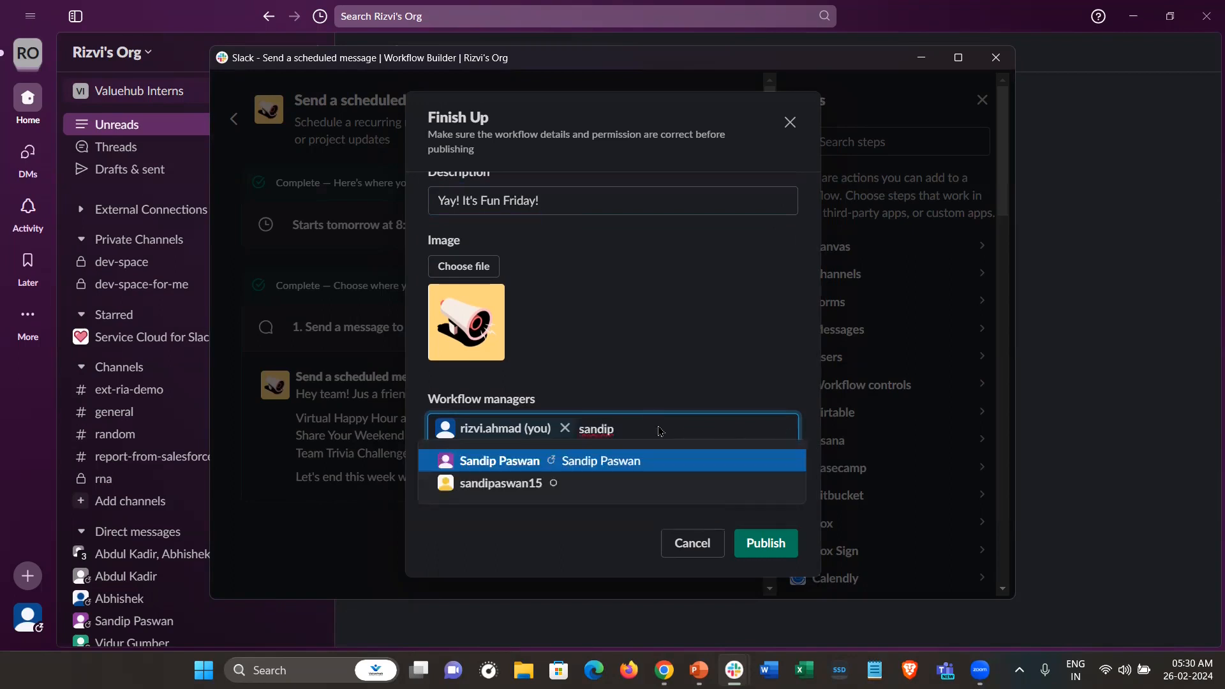
click(636, 465)
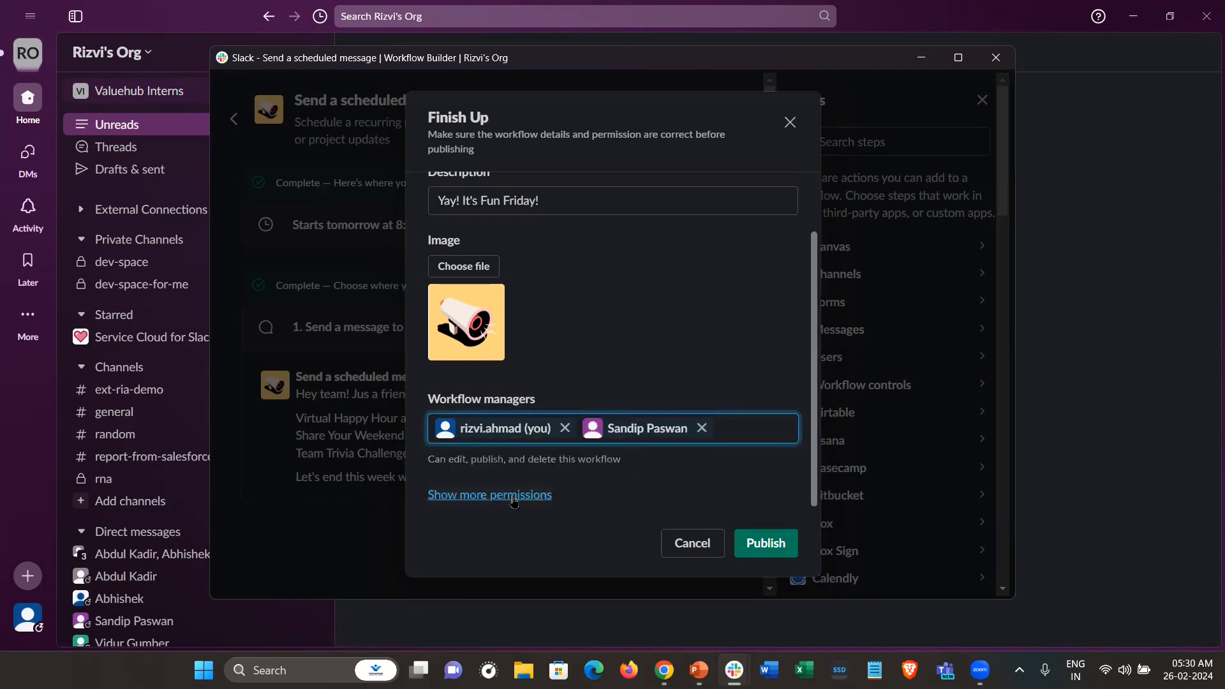
Show the additional permissions and let everyone internal in the organization find the workflow.
click(476, 499)
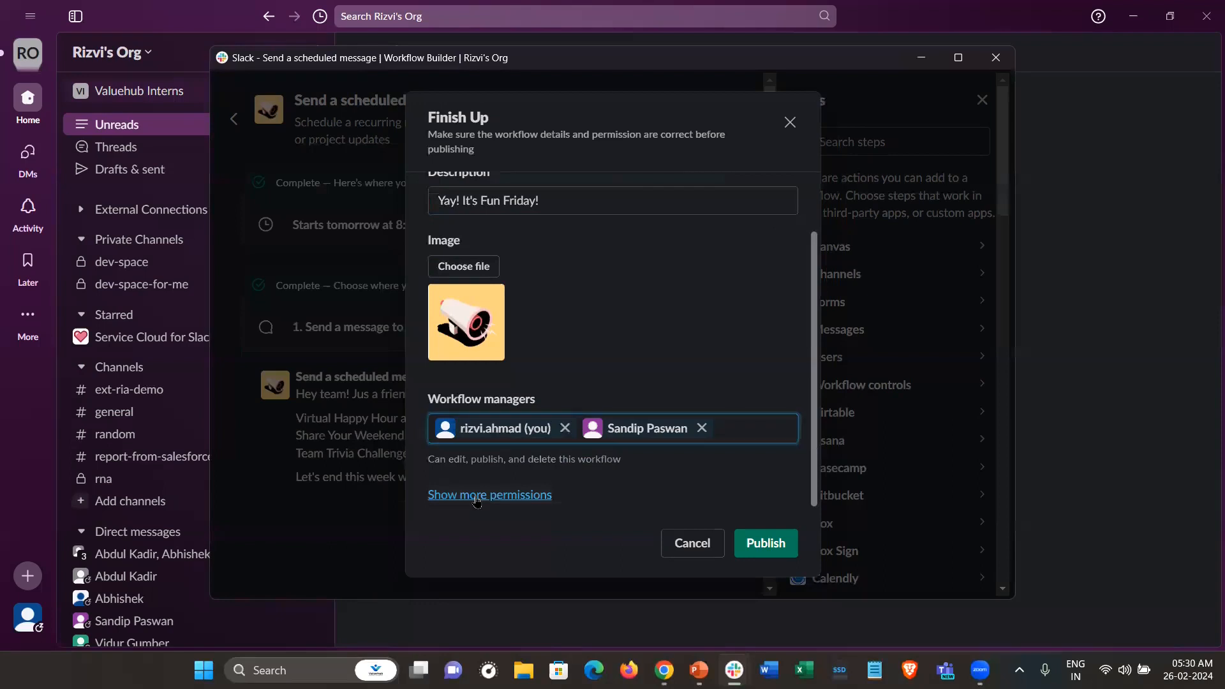
scroll(664, 454, down, 3)
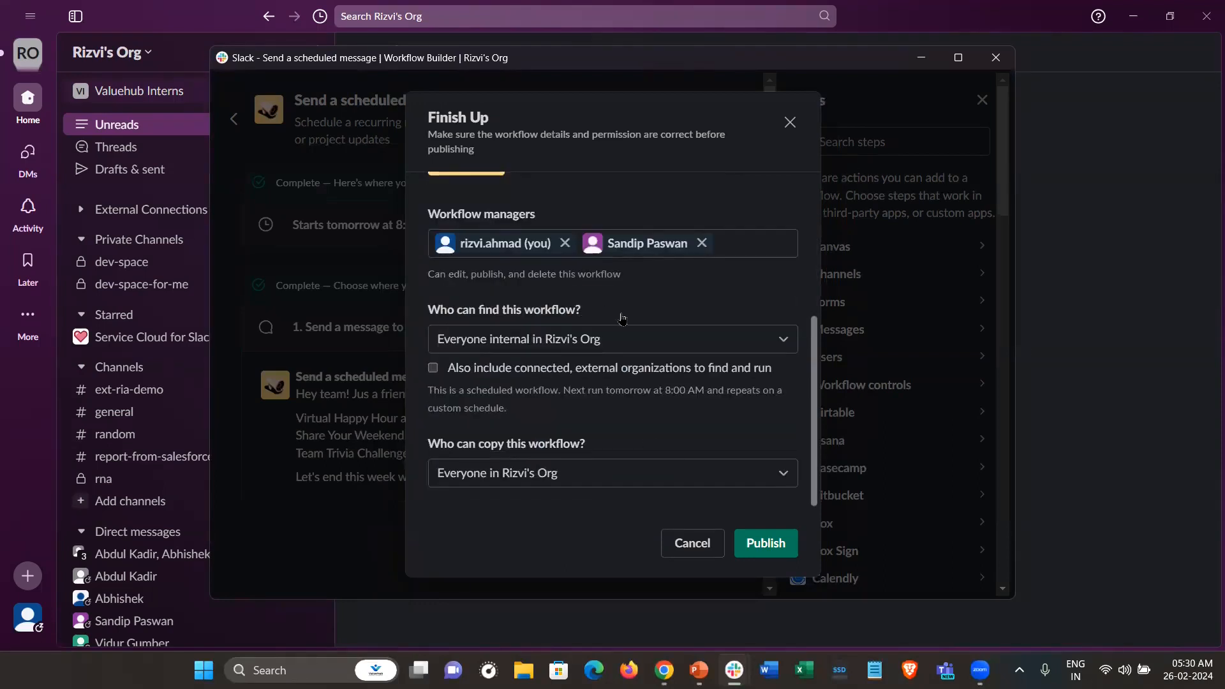
click(622, 339)
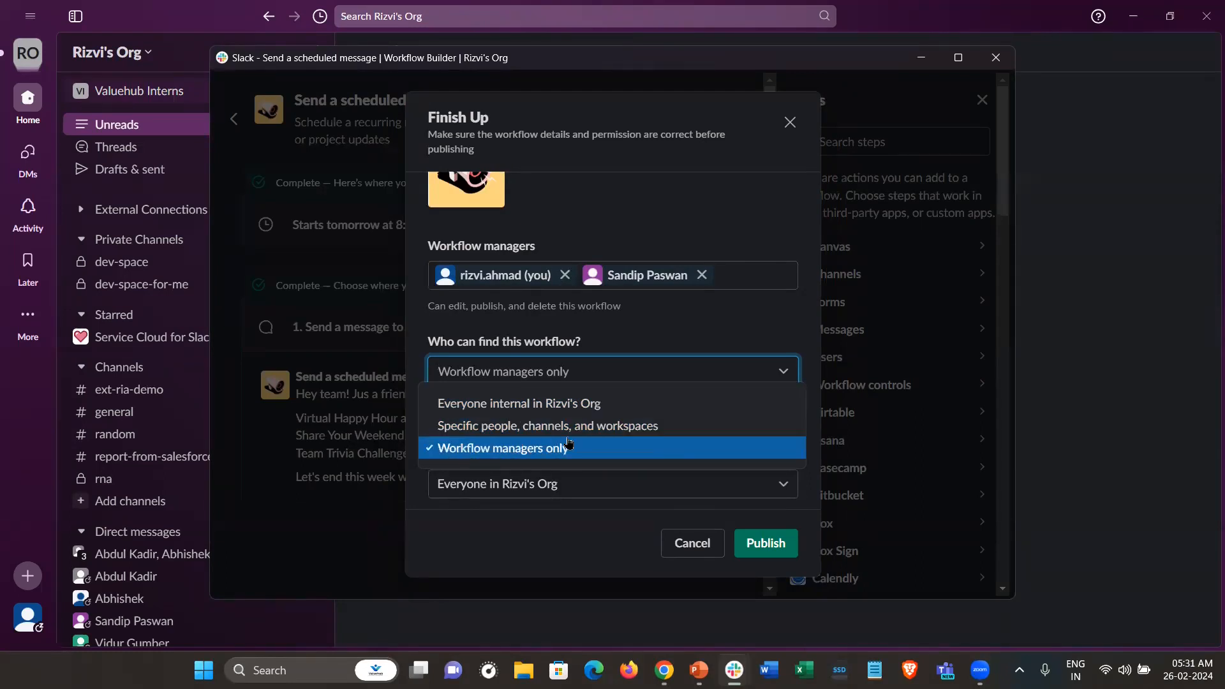
click(569, 404)
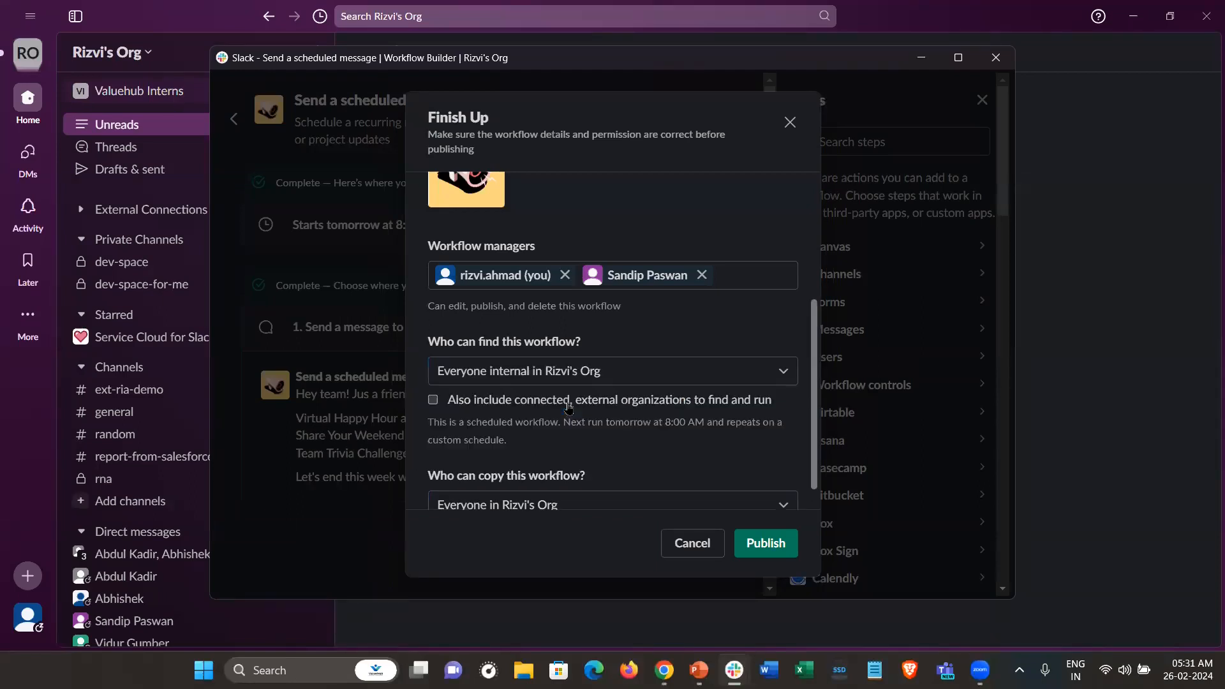
scroll(542, 445, down, 1)
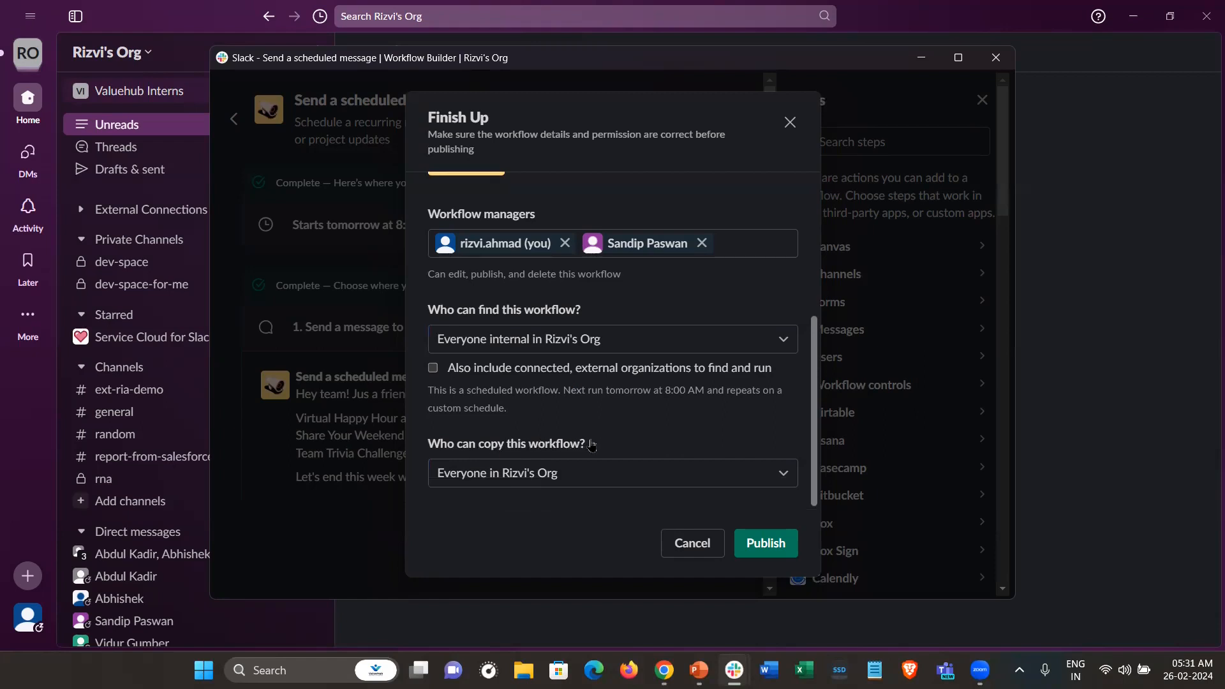
Restrict copying of the workflow to workflow managers only, publish it and close the publication notice.
click(616, 476)
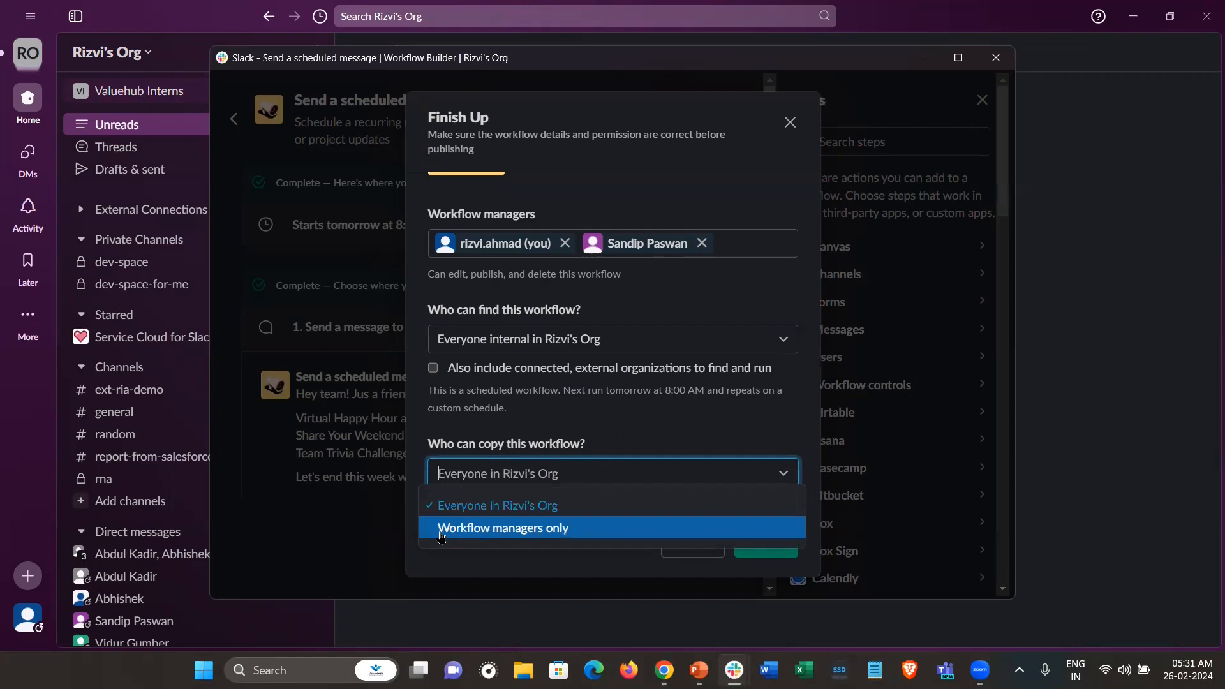
click(602, 526)
click(752, 544)
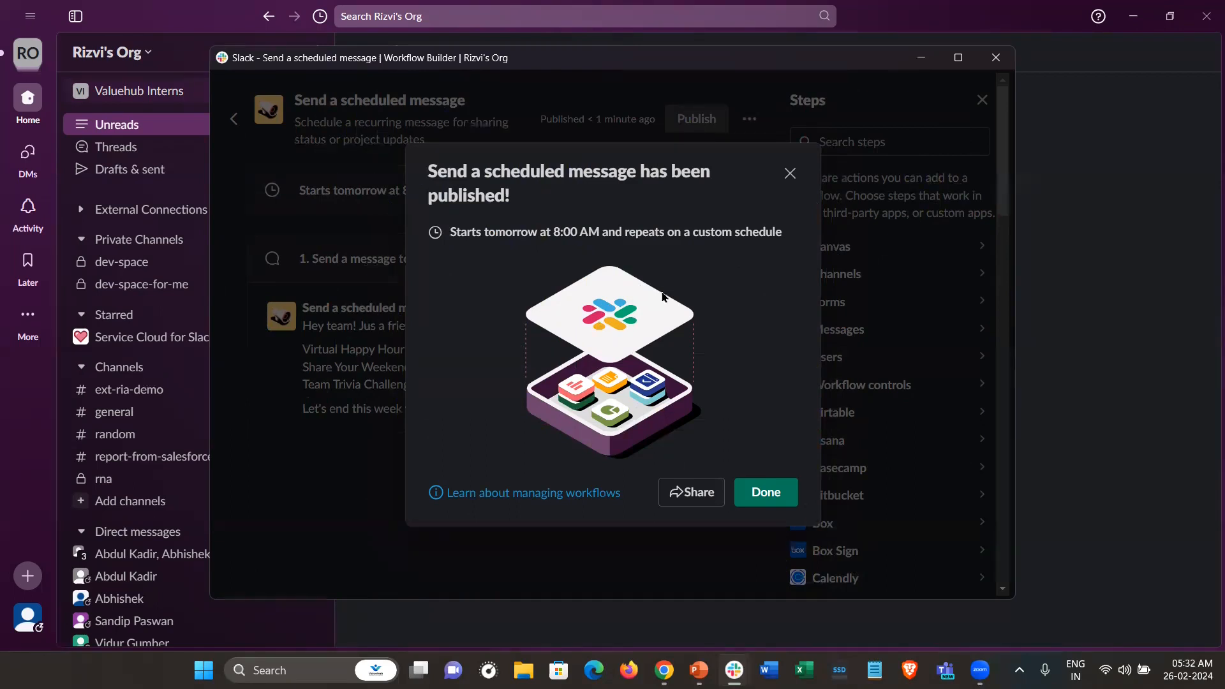
drag(449, 232, 615, 232)
click(770, 495)
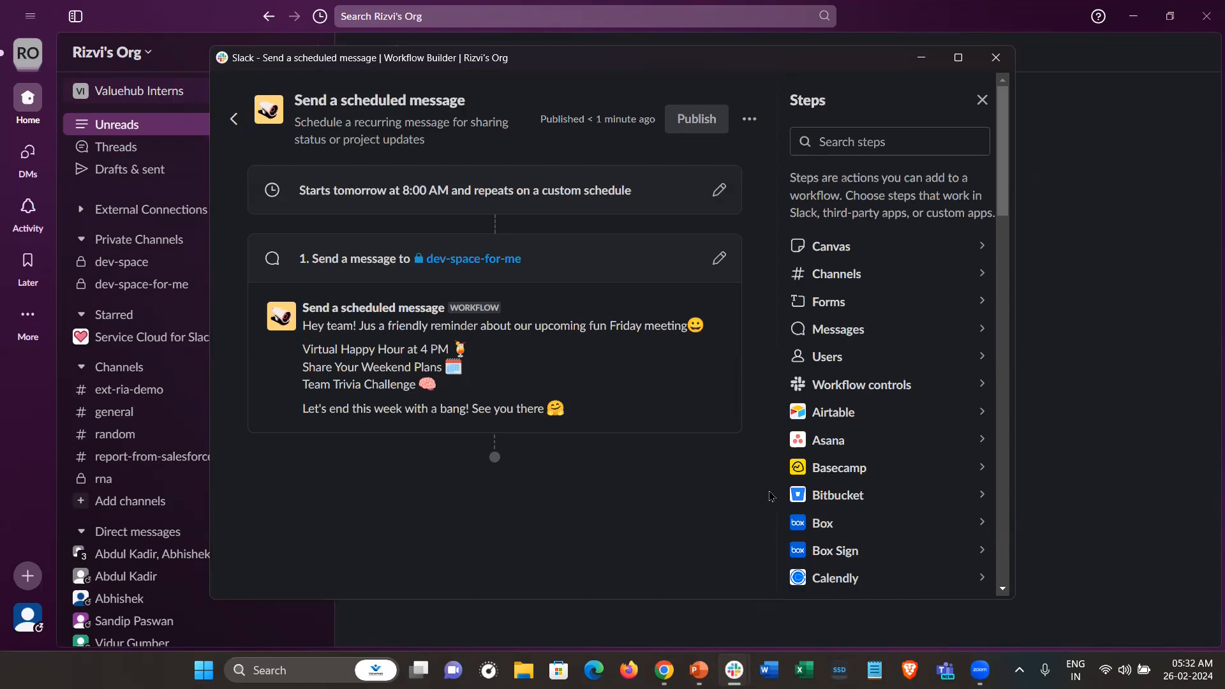
Reschedule the workflow to start on February 26, 2024 at 5:34 AM, save the changes and return to the workspace.
click(720, 190)
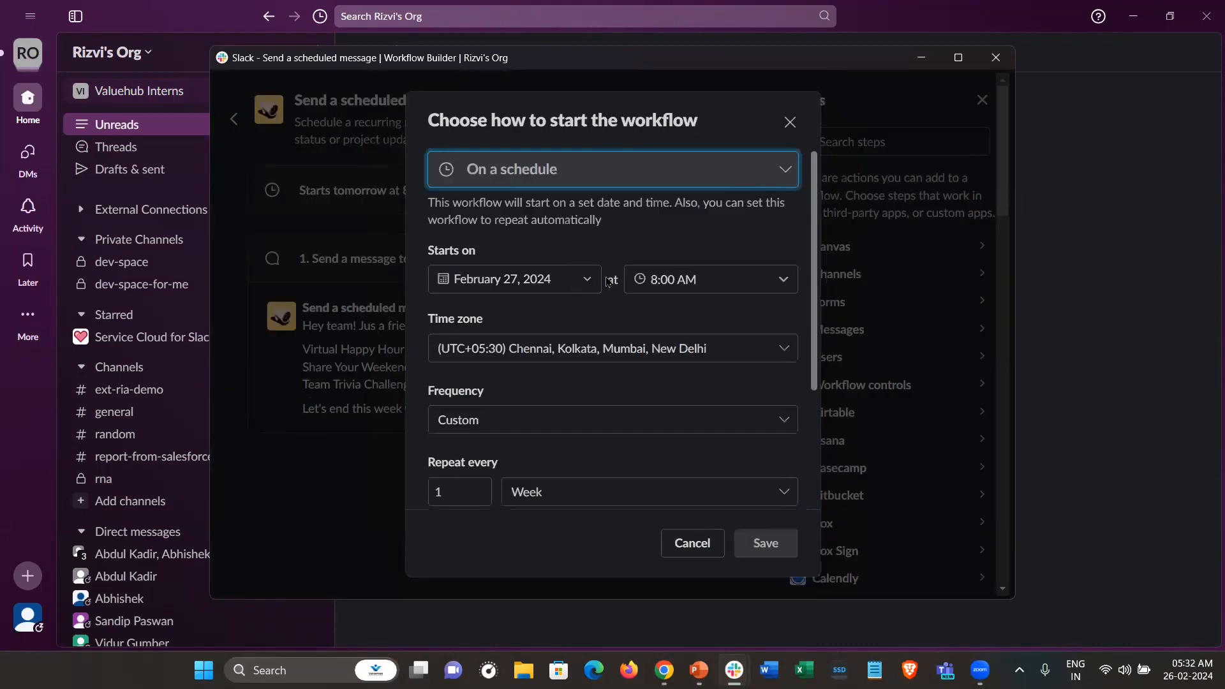
click(670, 281)
text(5)
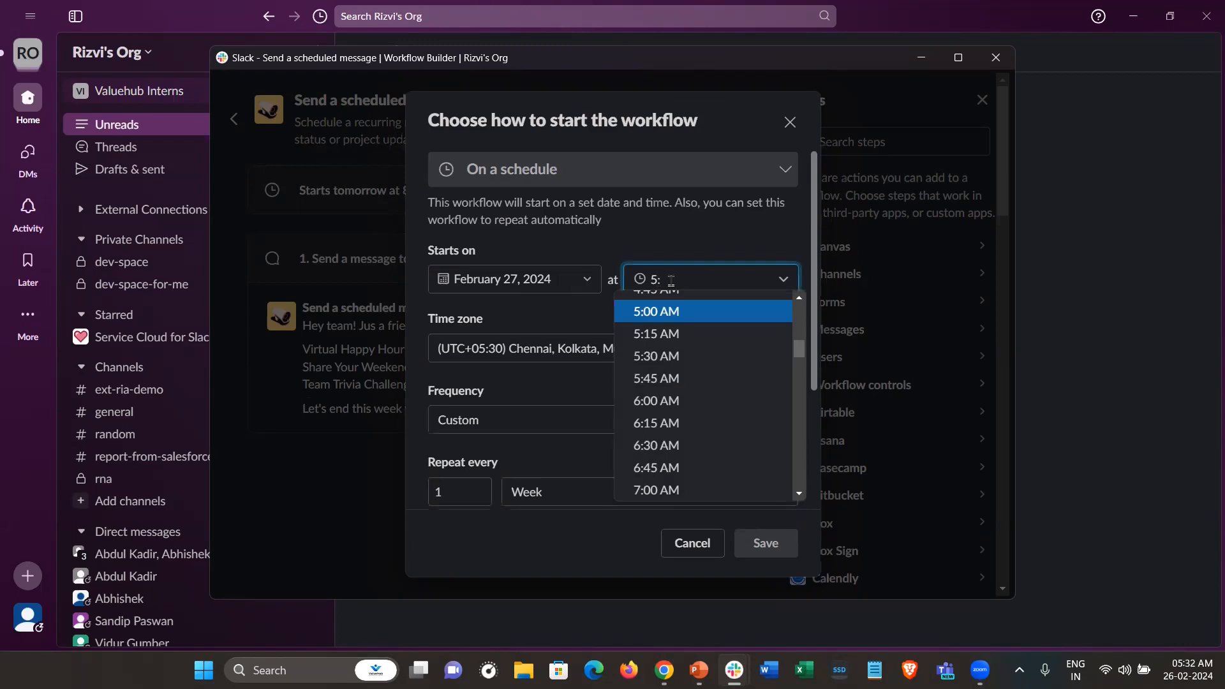
text(:34 Am)
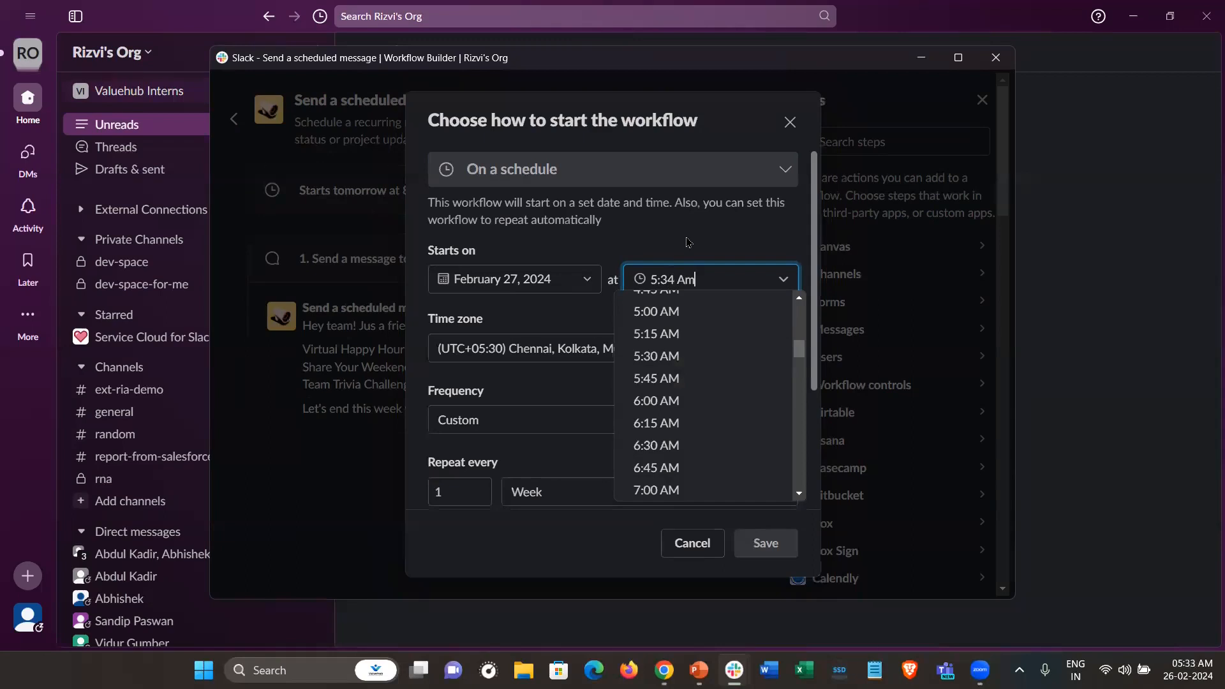
click(561, 282)
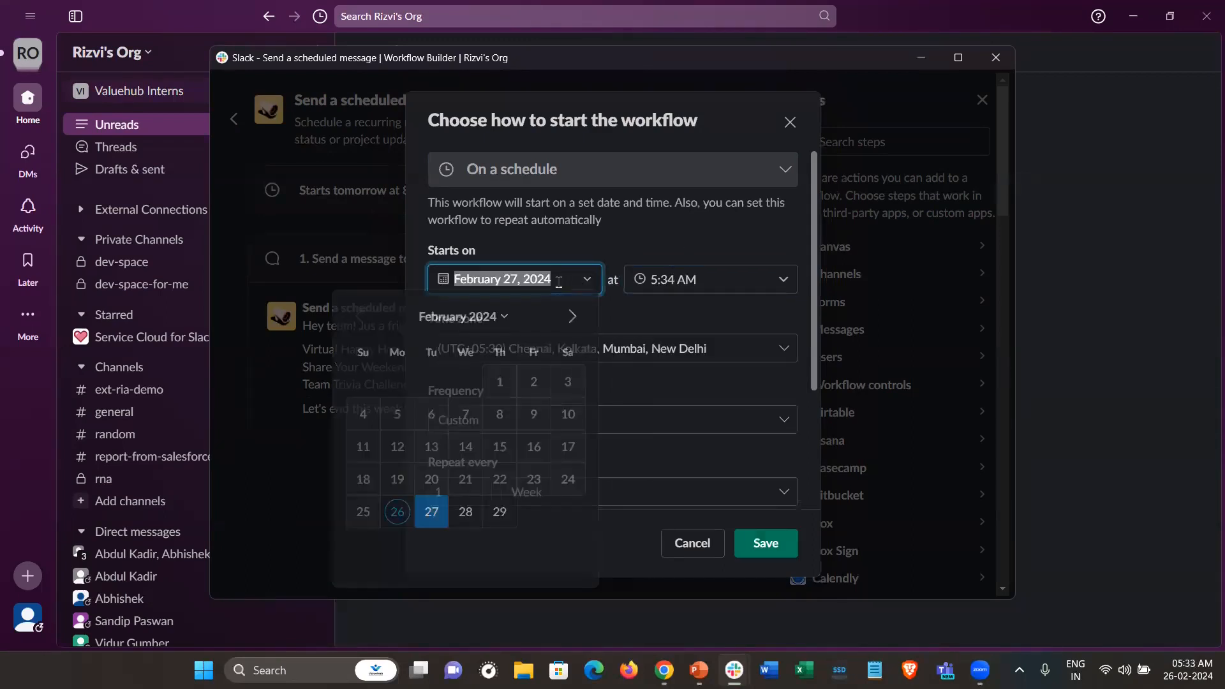
click(513, 279)
key(BackSpace)
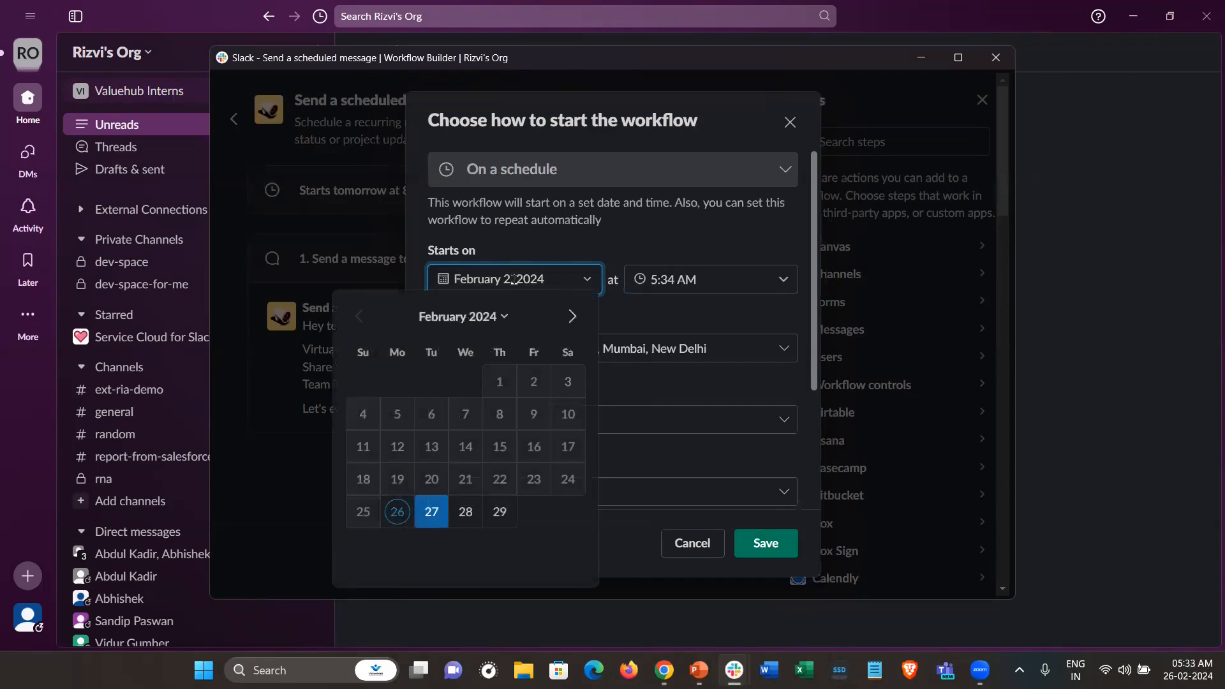
text(6)
click(756, 541)
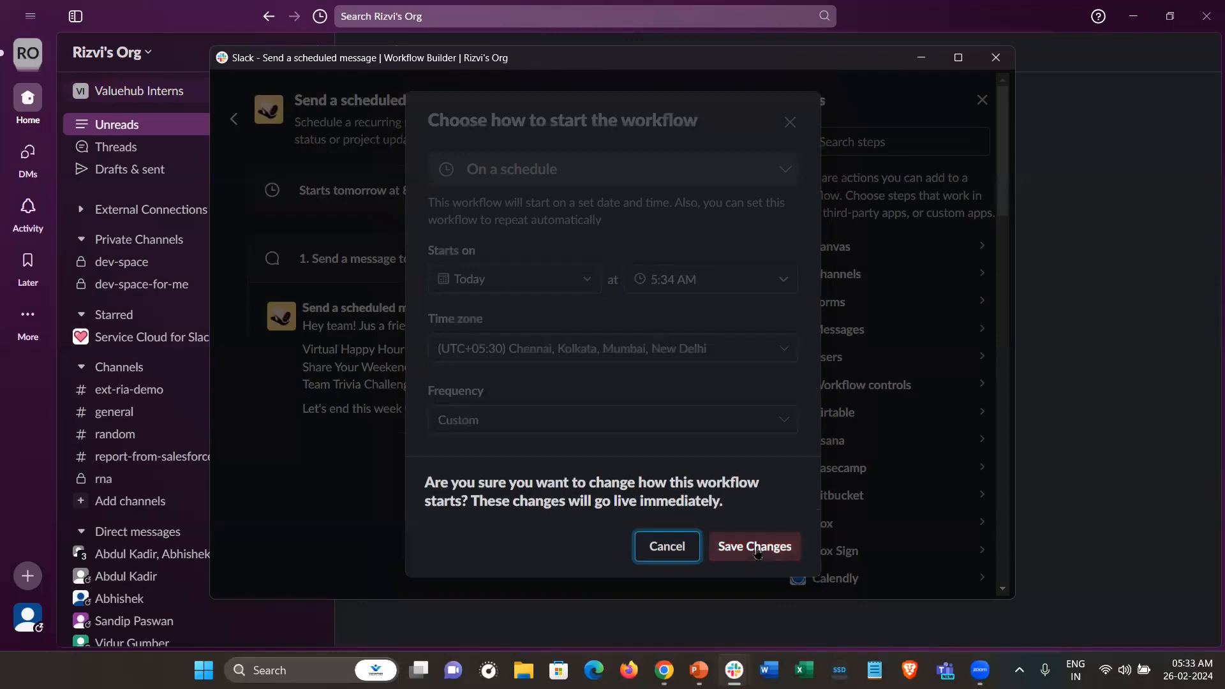
click(757, 549)
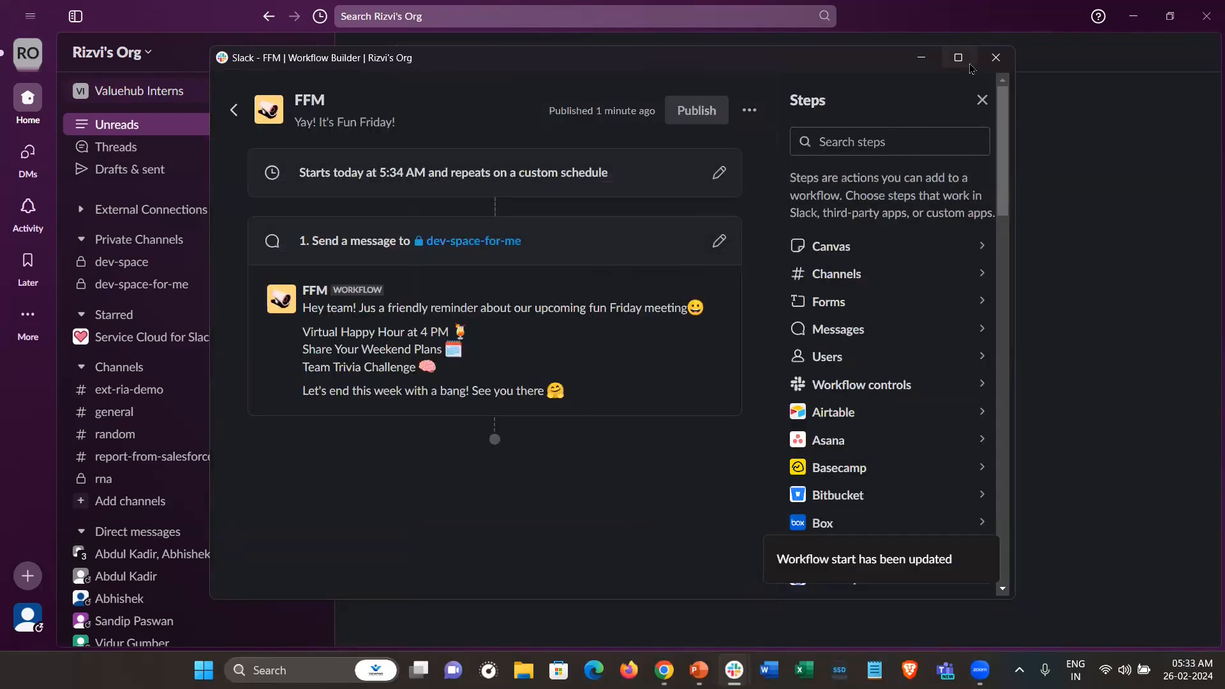
click(919, 61)
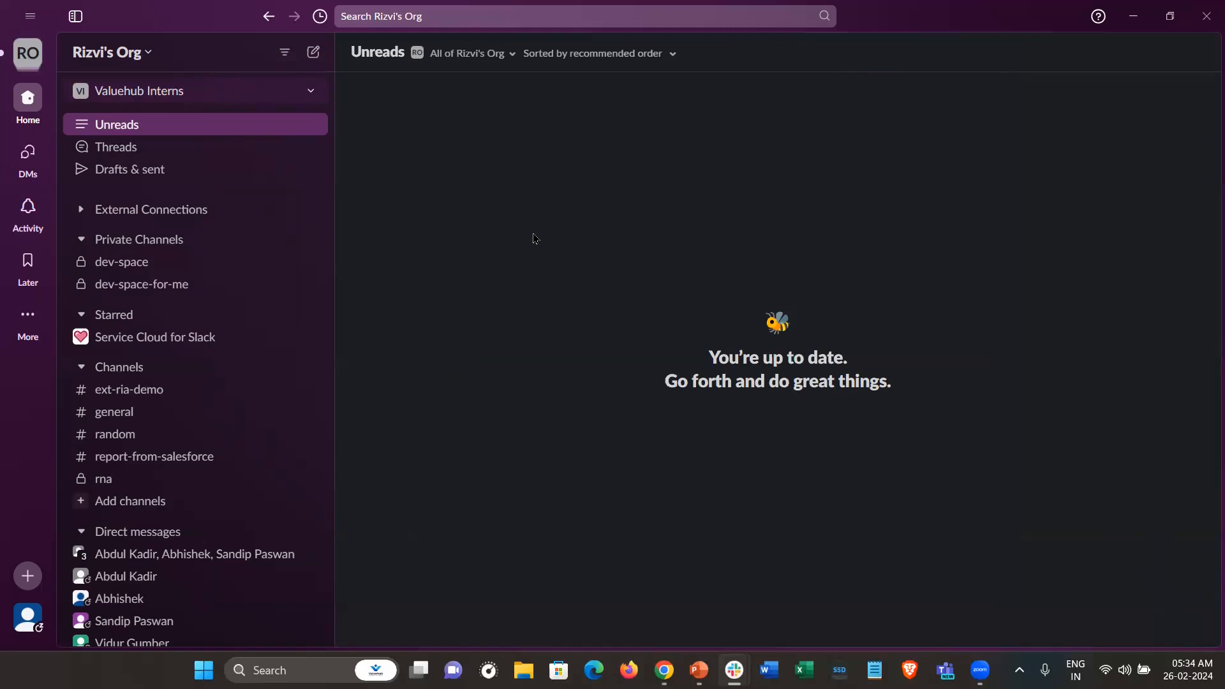
Go back to Workflow Builder and open the published FFM workflow.
click(139, 56)
mouse_move(180, 205)
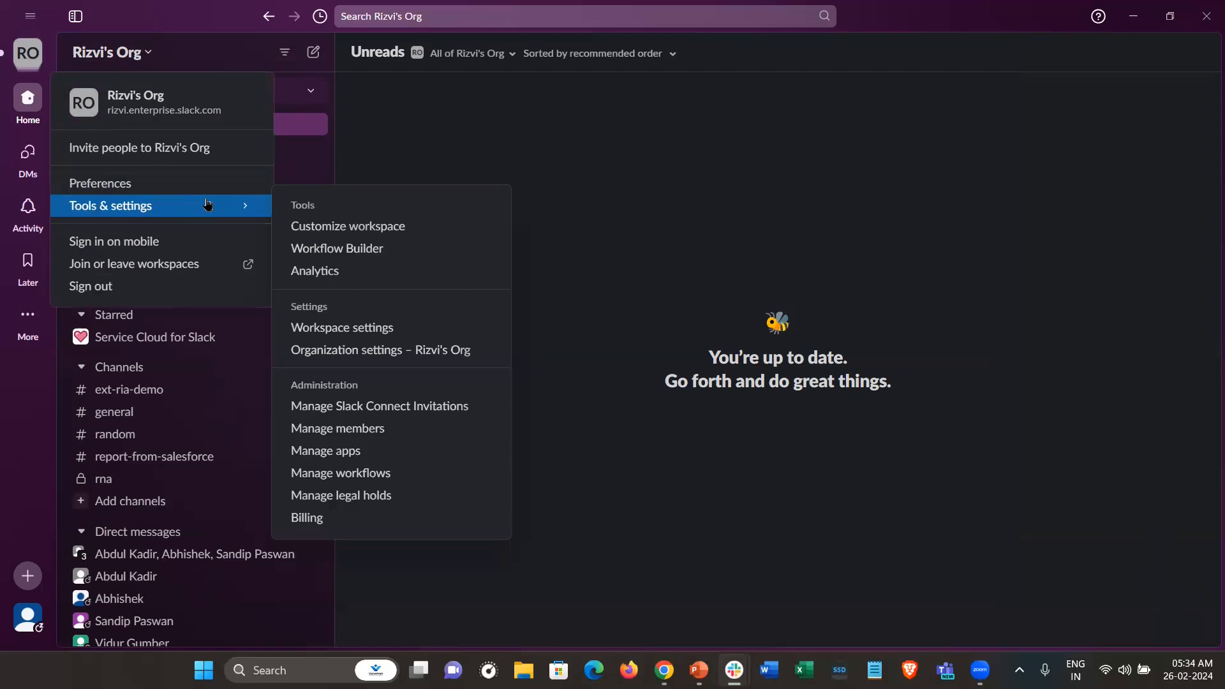
click(326, 253)
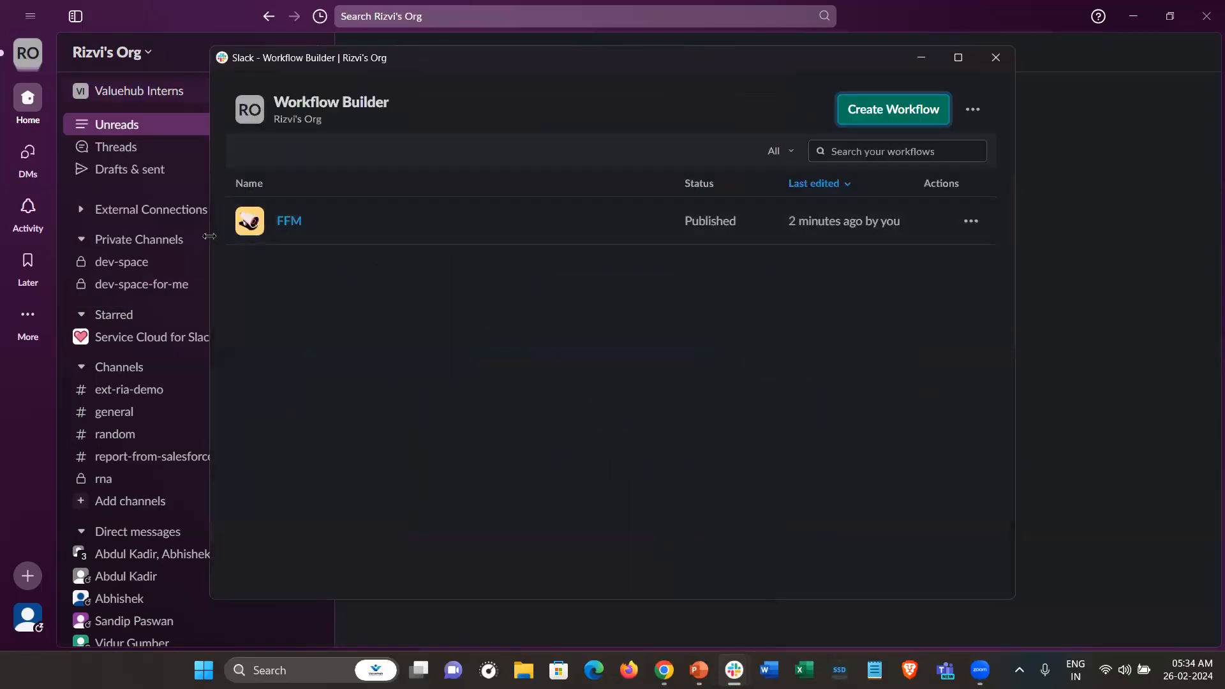
click(284, 222)
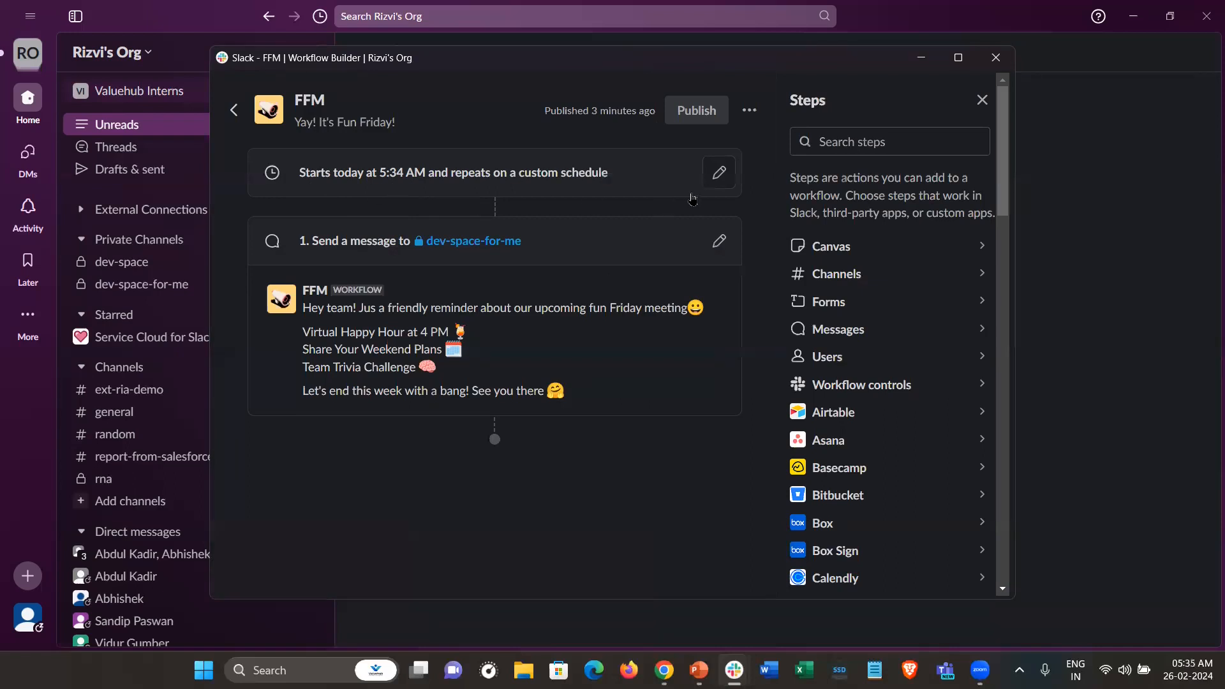
Change the weekly repeat day in the FFM workflow's schedule from Friday to Monday, checking today's date in the system calendar.
click(719, 173)
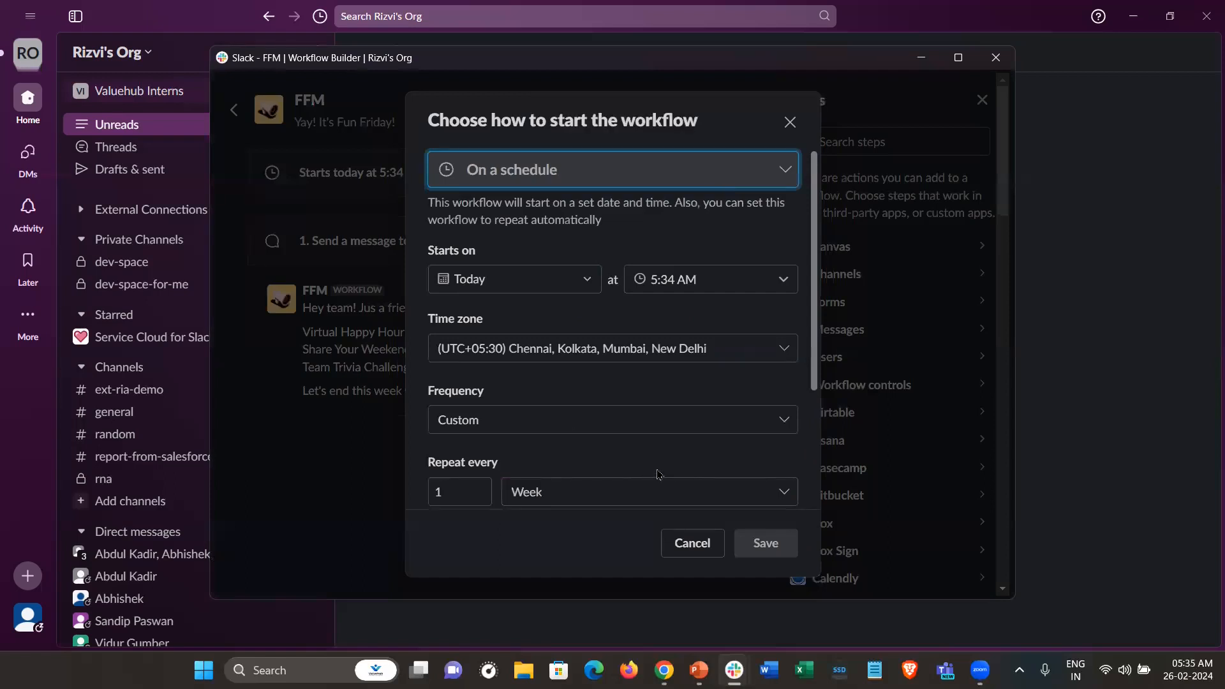
scroll(659, 475, down, 3)
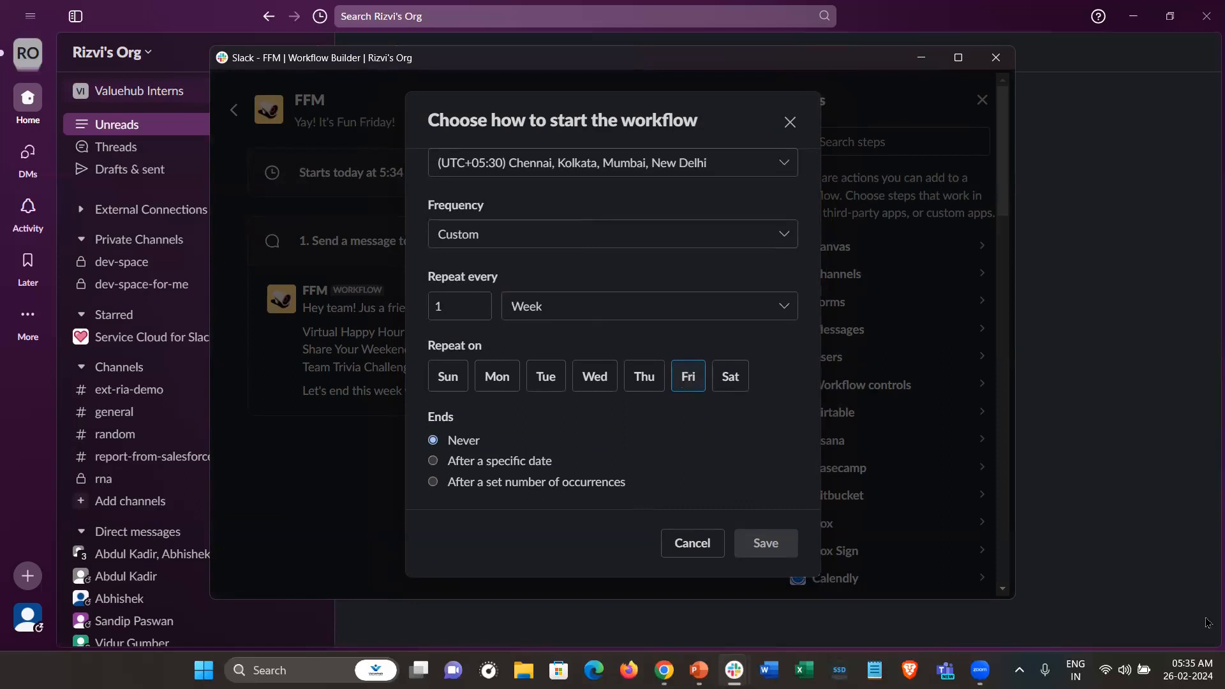
click(1188, 669)
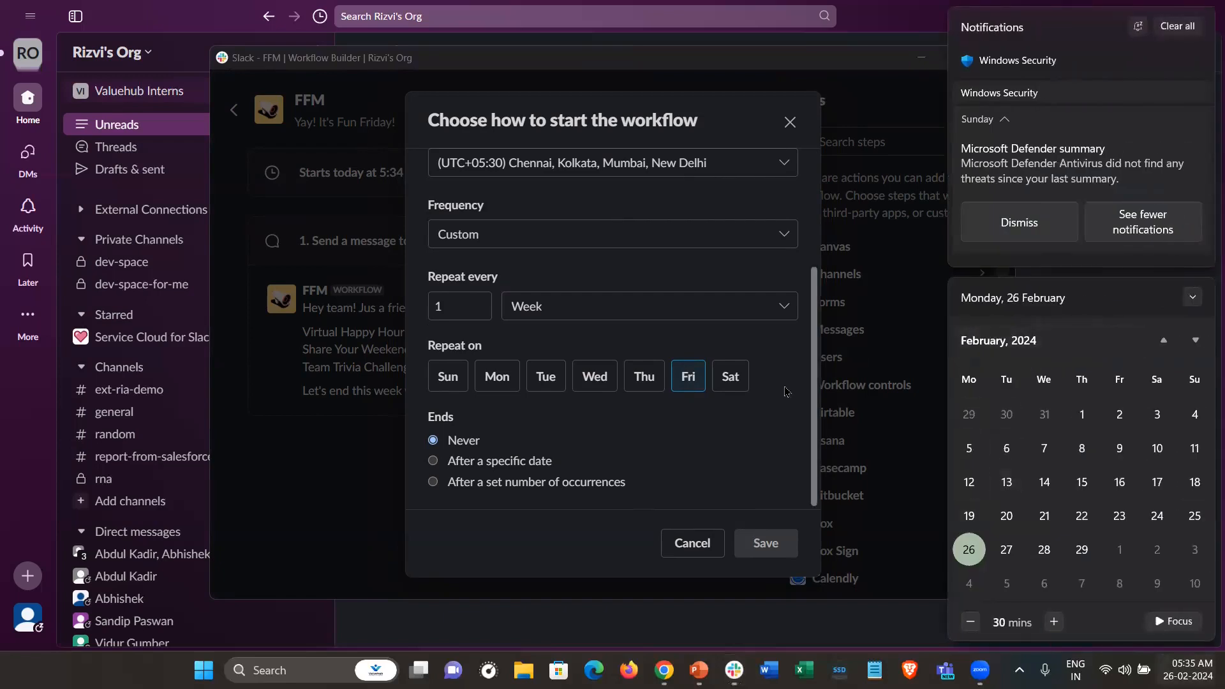
click(488, 382)
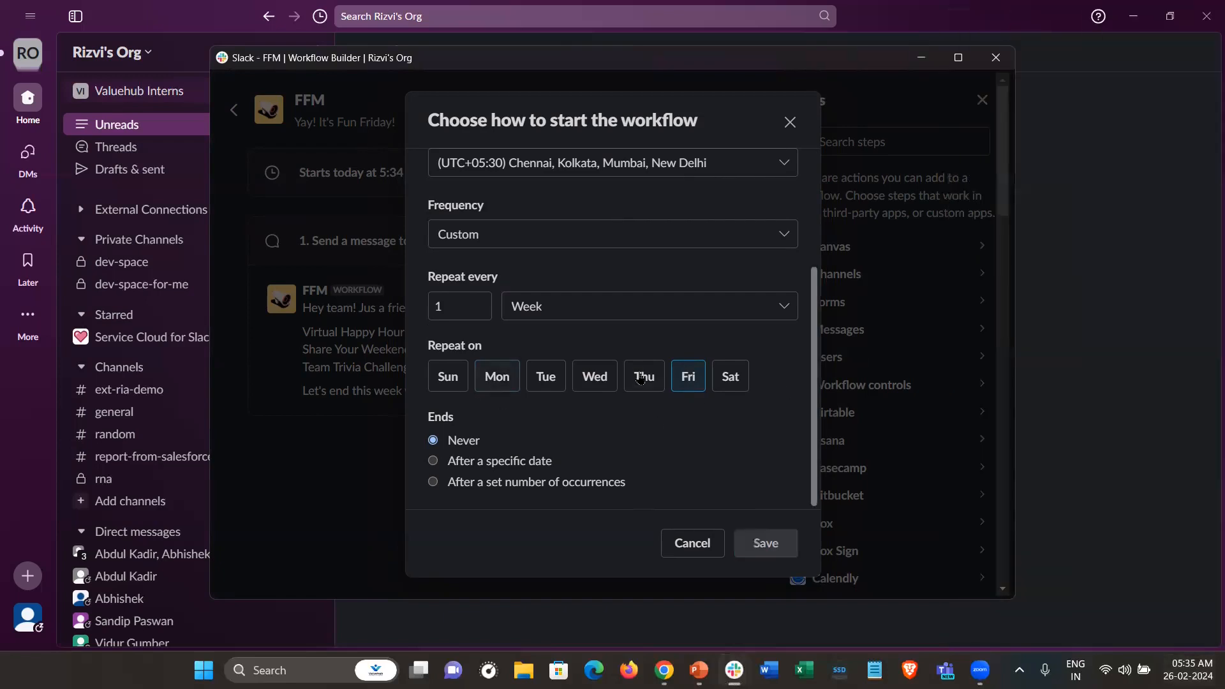
click(502, 378)
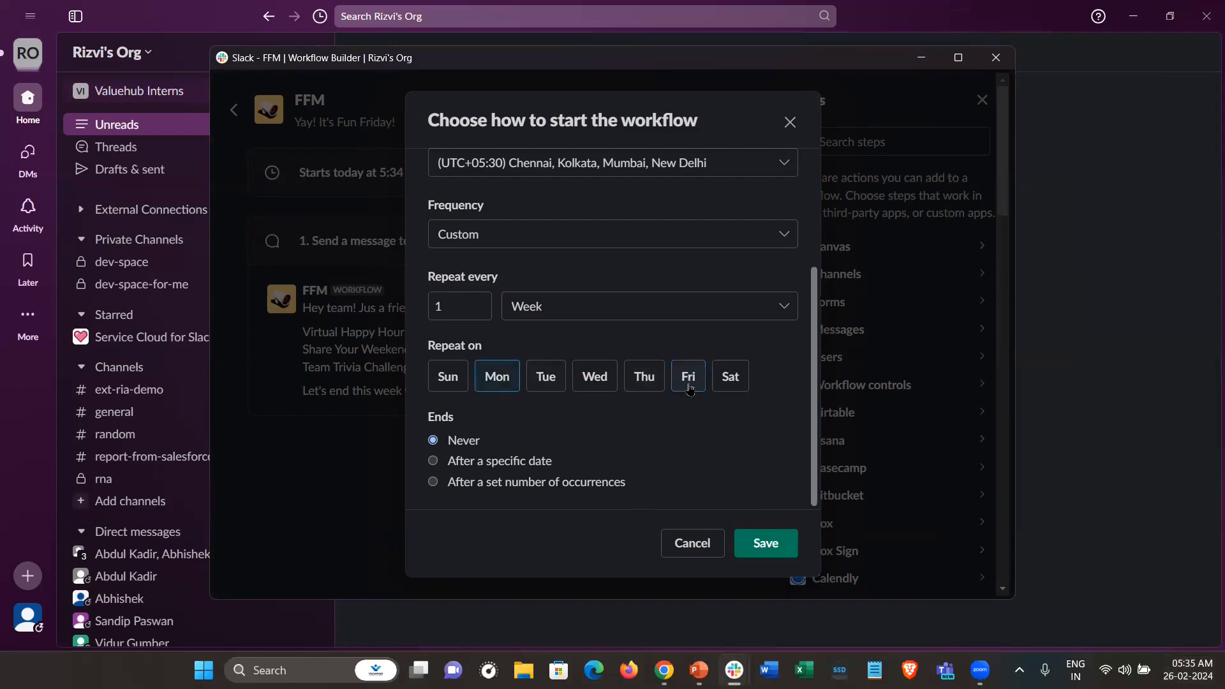
Set the FFM workflow's start time to 5:36 AM and save the schedule changes.
scroll(674, 306, up, 3)
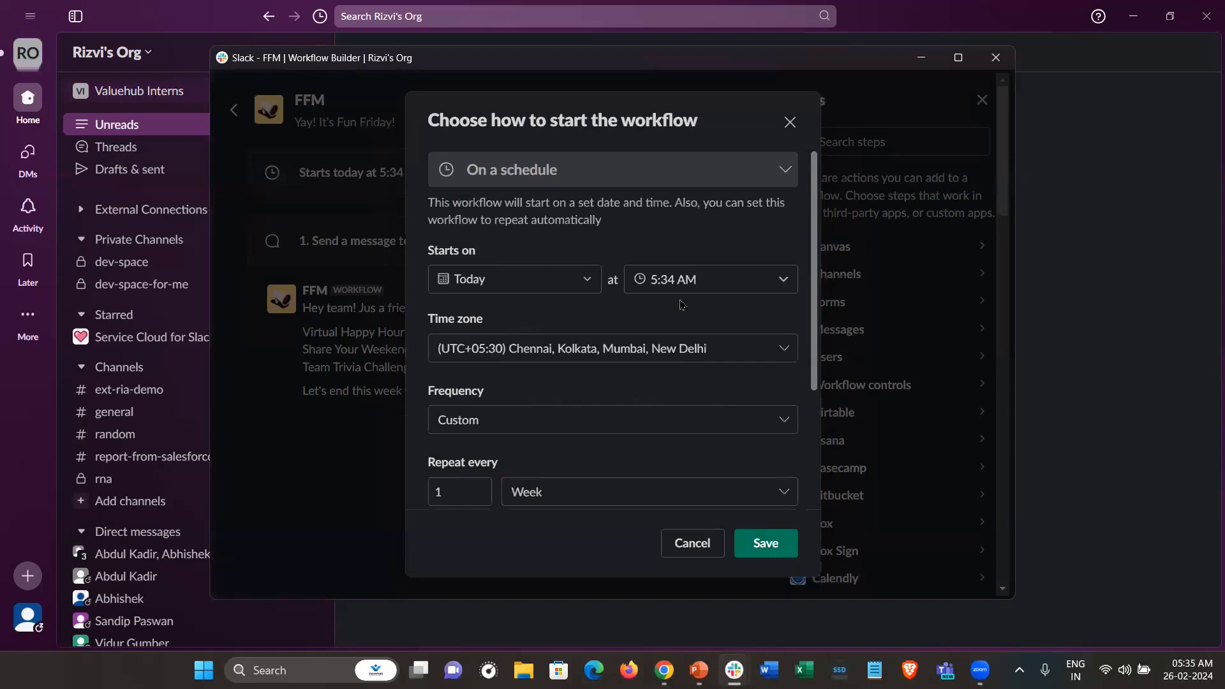
click(671, 278)
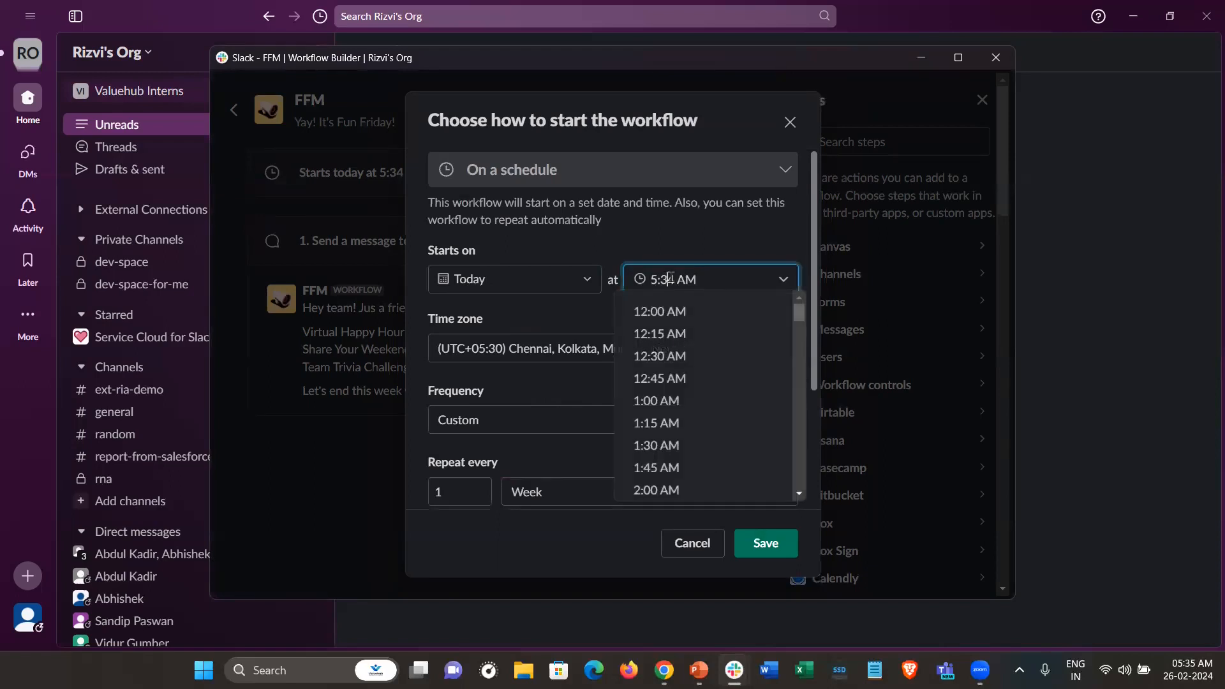
key(BackSpace)
text(6)
click(684, 244)
click(757, 539)
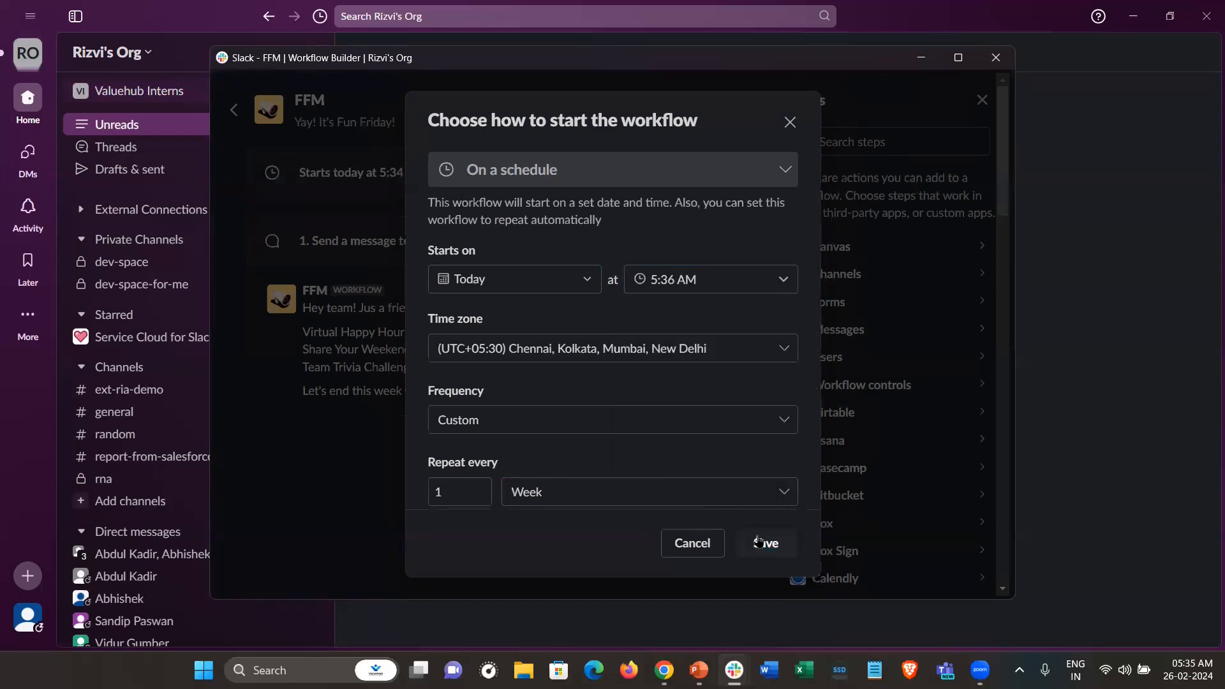
click(753, 557)
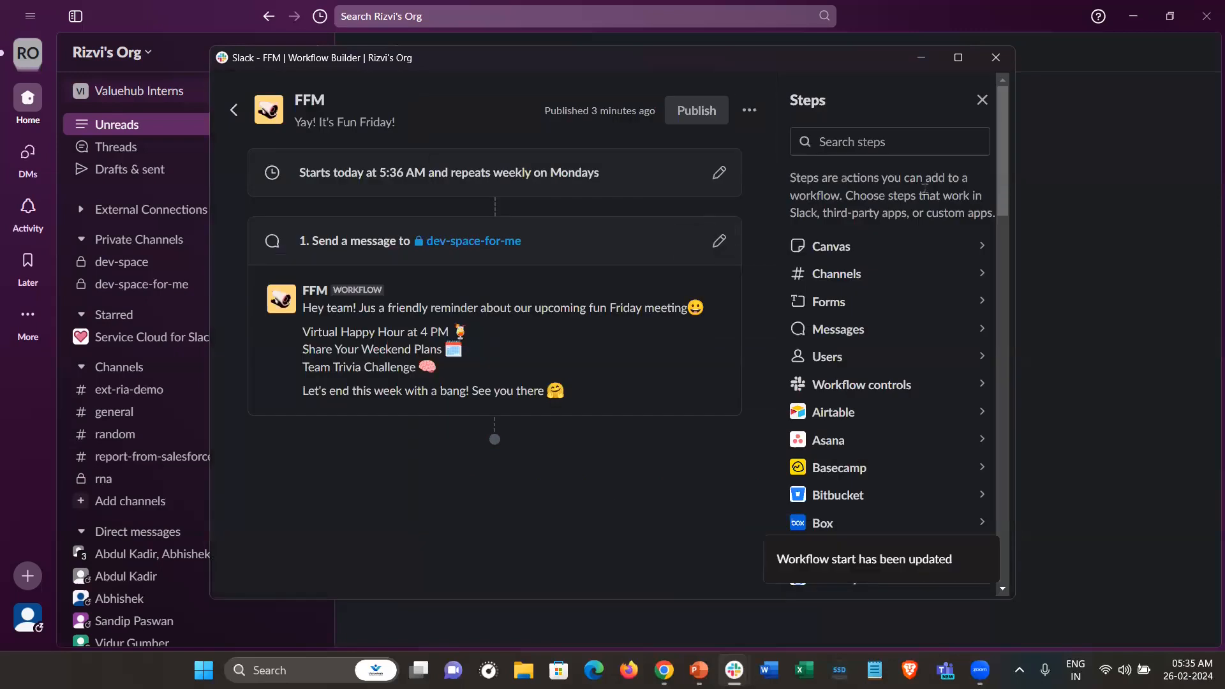
Return to the workspace and check the dev-space-for-me channel for the FFM workflow's message.
click(930, 71)
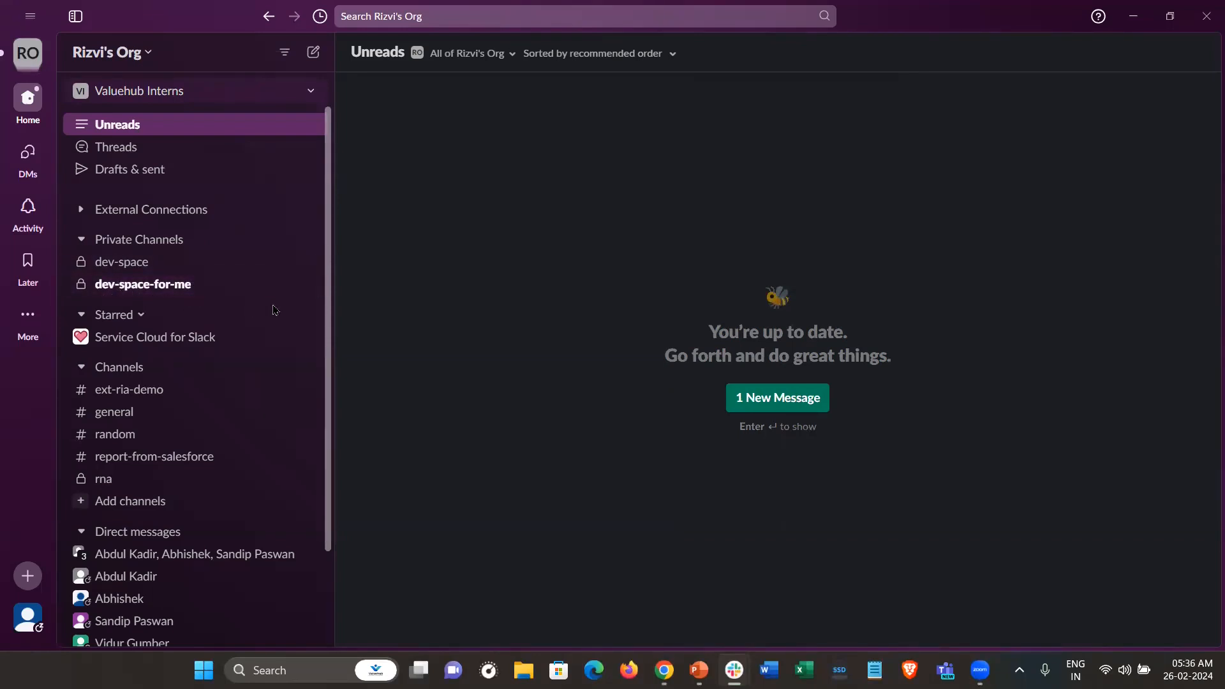
click(160, 288)
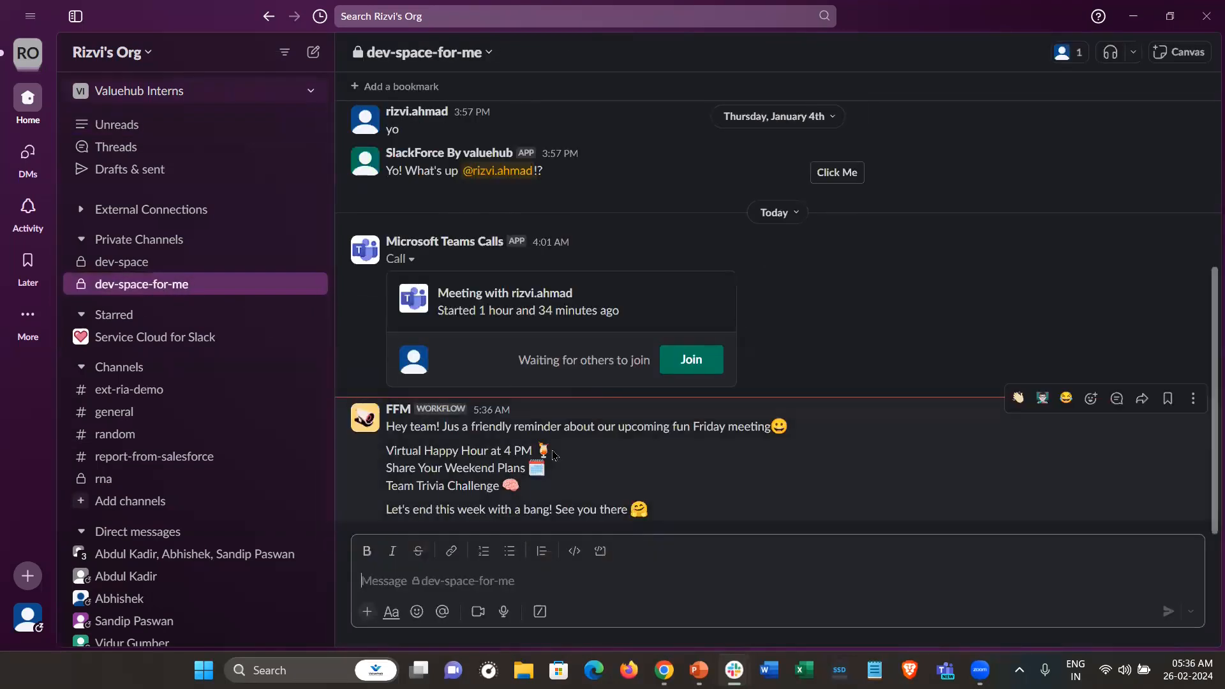